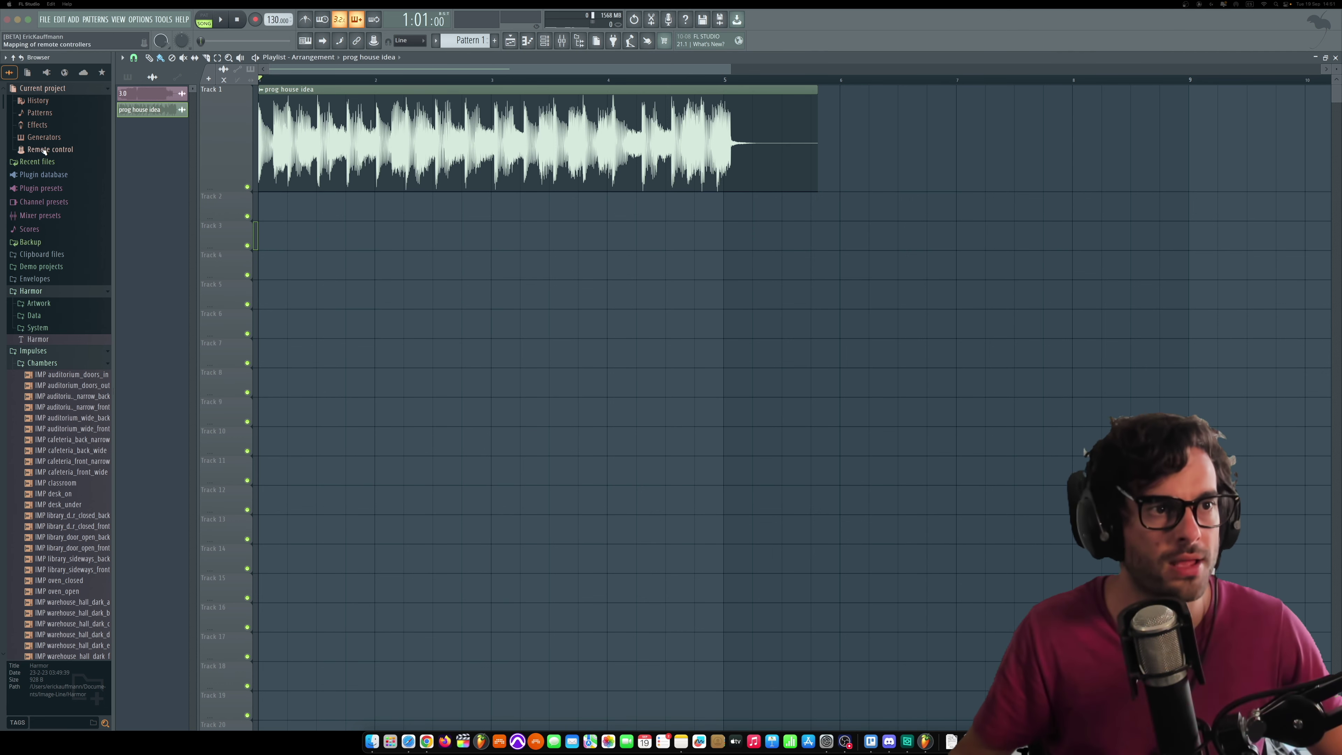
Open the Master export settings for the current song
click(47, 19)
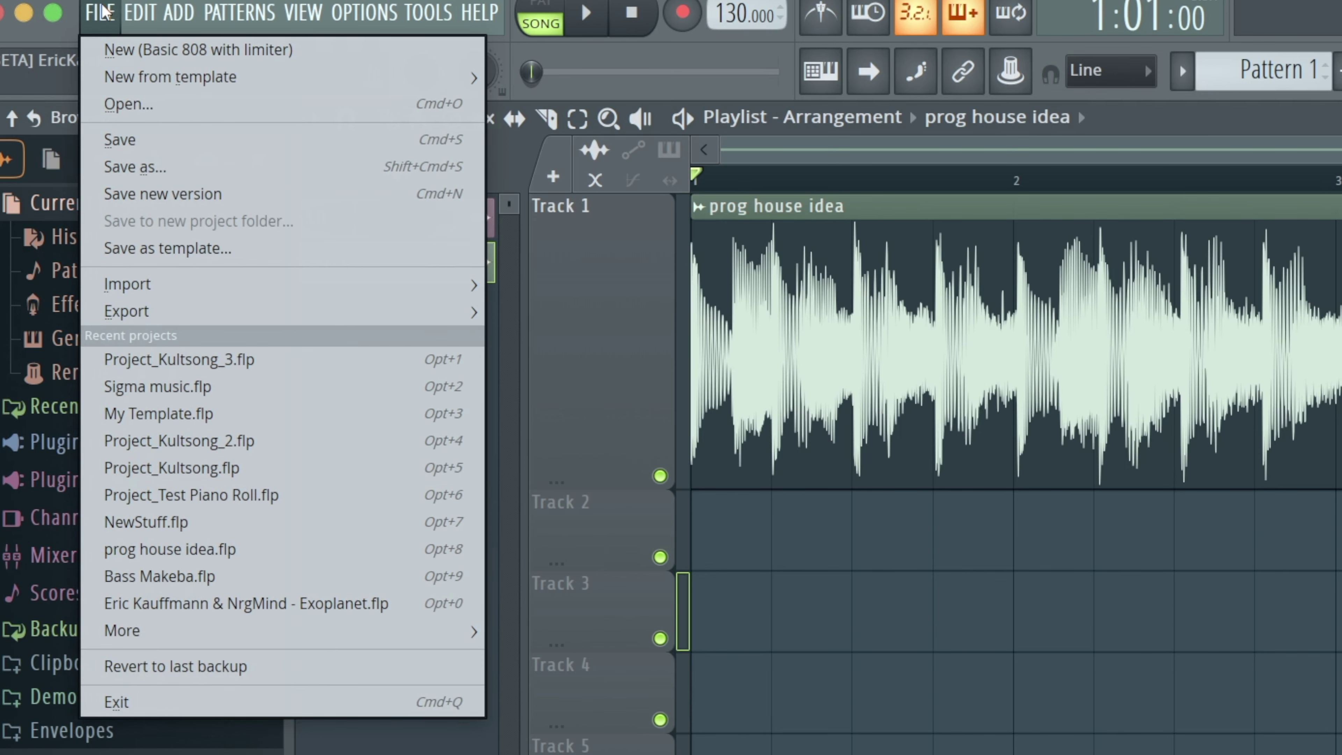
mouse_move(72, 131)
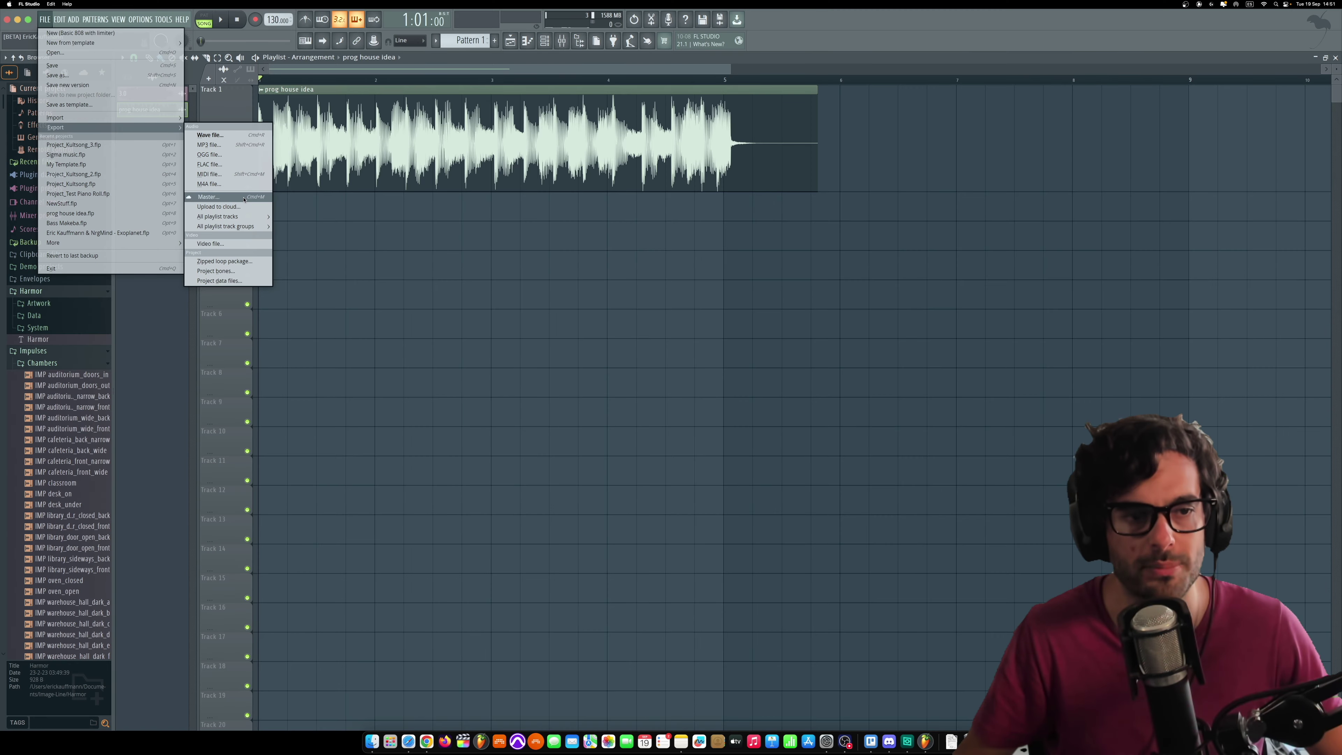
click(243, 198)
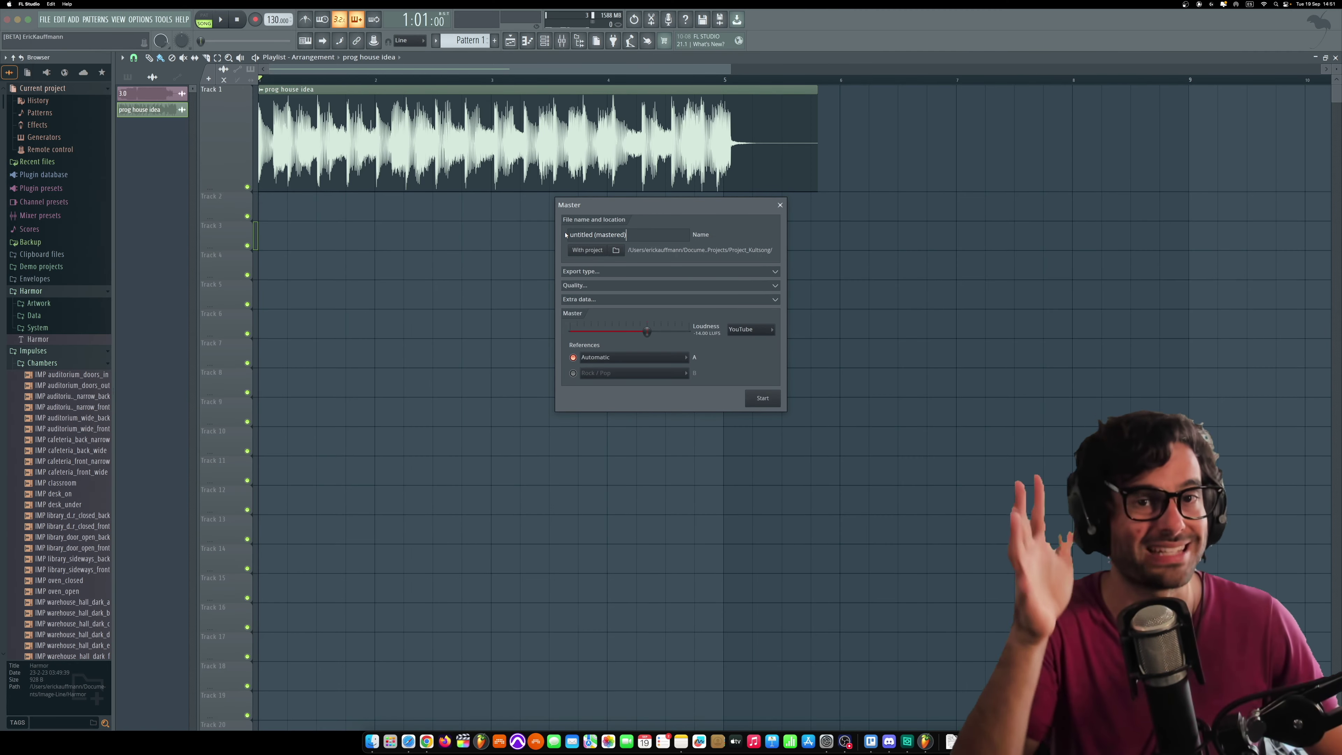
Expand the Export type, Quality and Extra data settings, and set the resampling to 512-point sinc
click(747, 271)
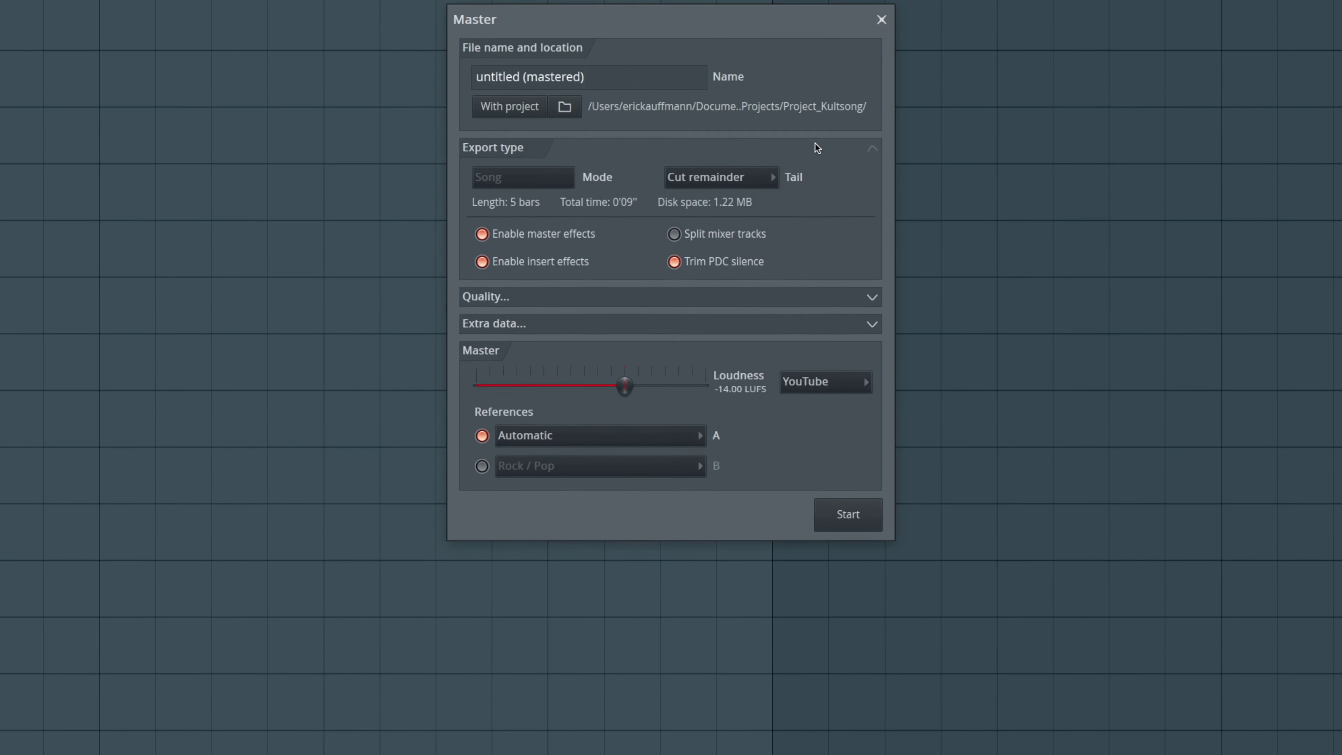
click(745, 302)
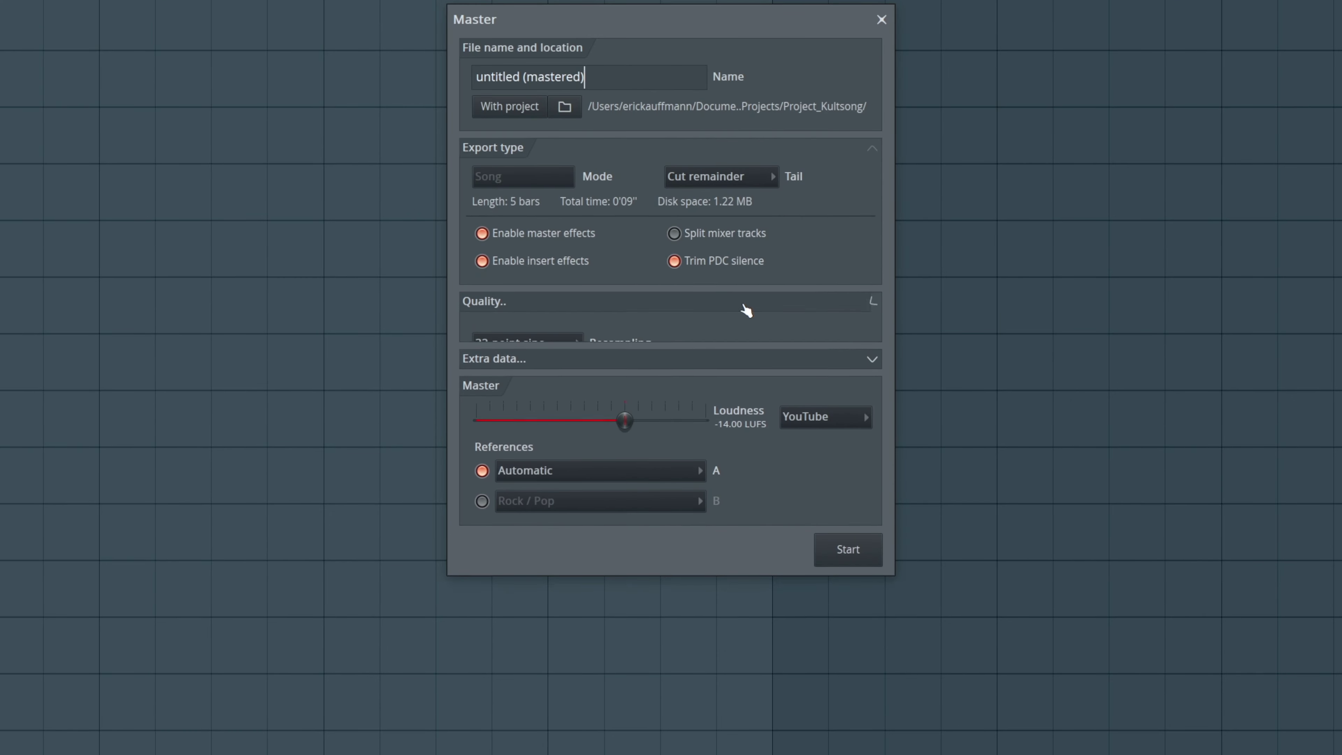
click(704, 426)
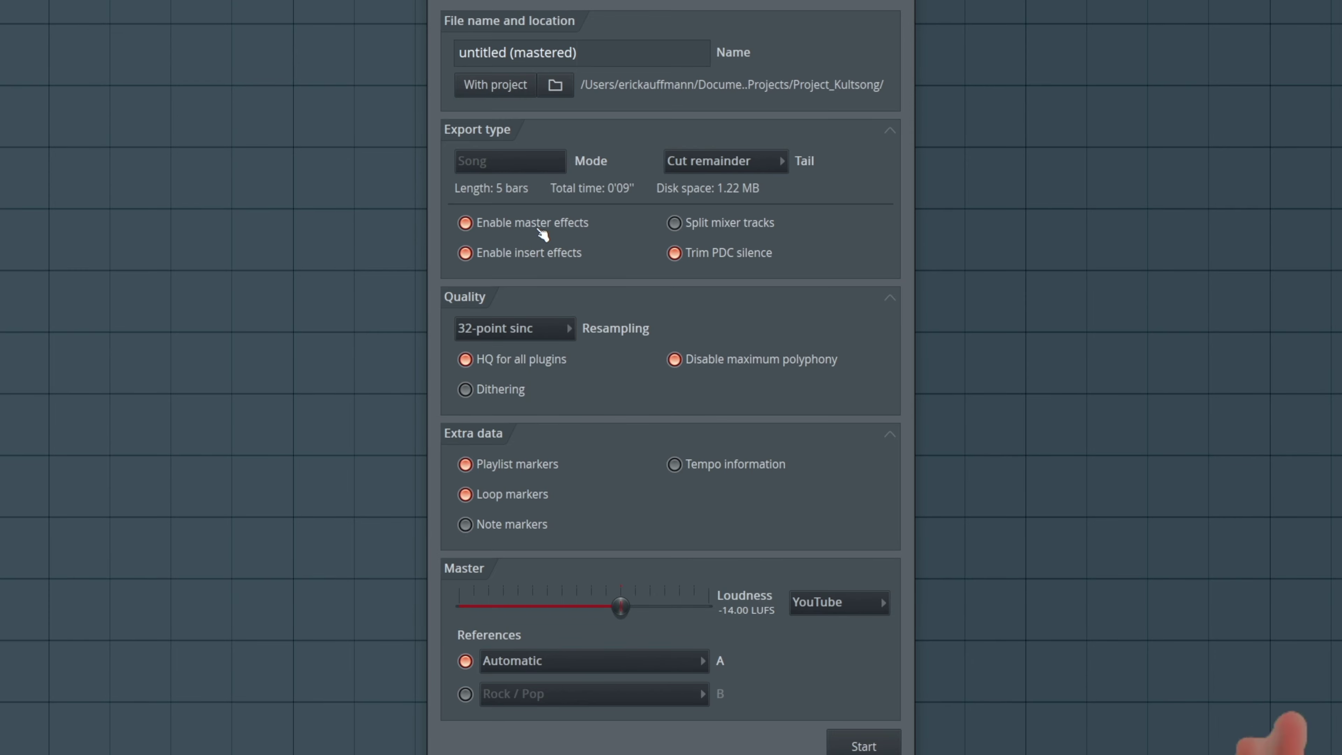
click(509, 324)
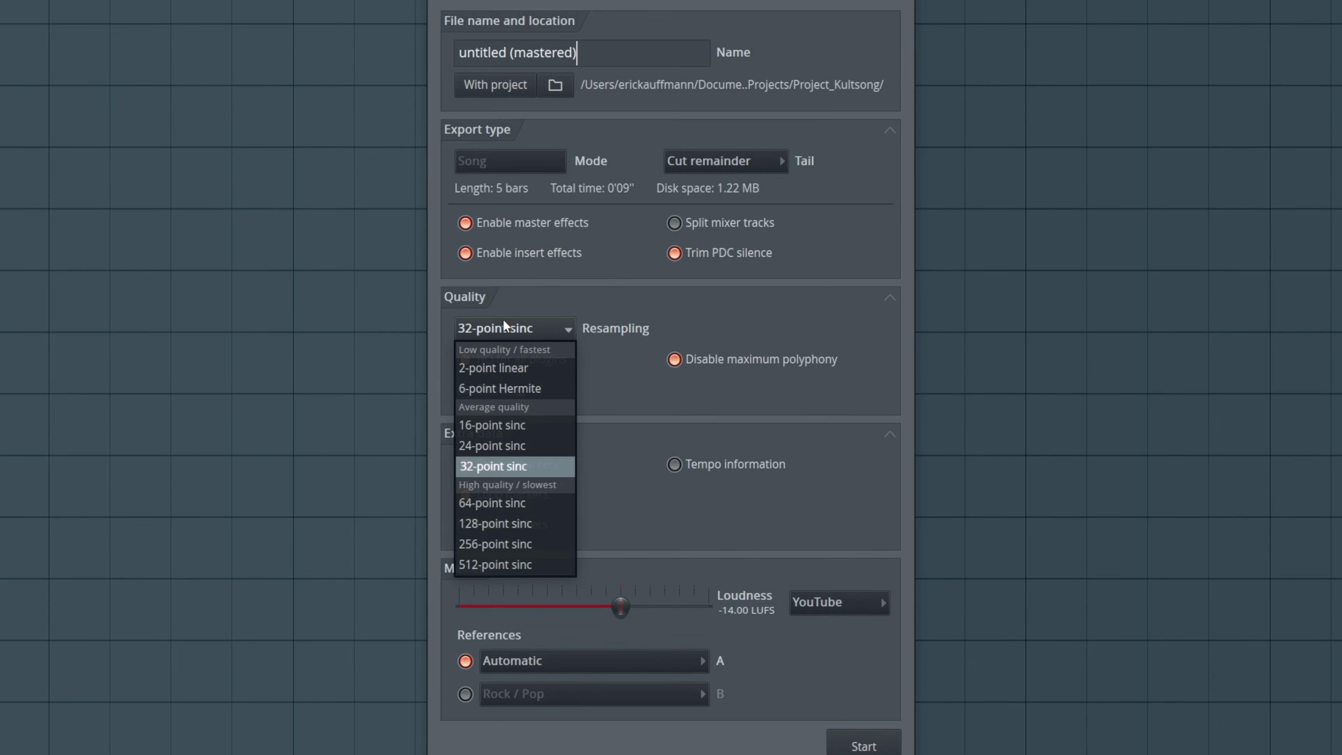
click(489, 563)
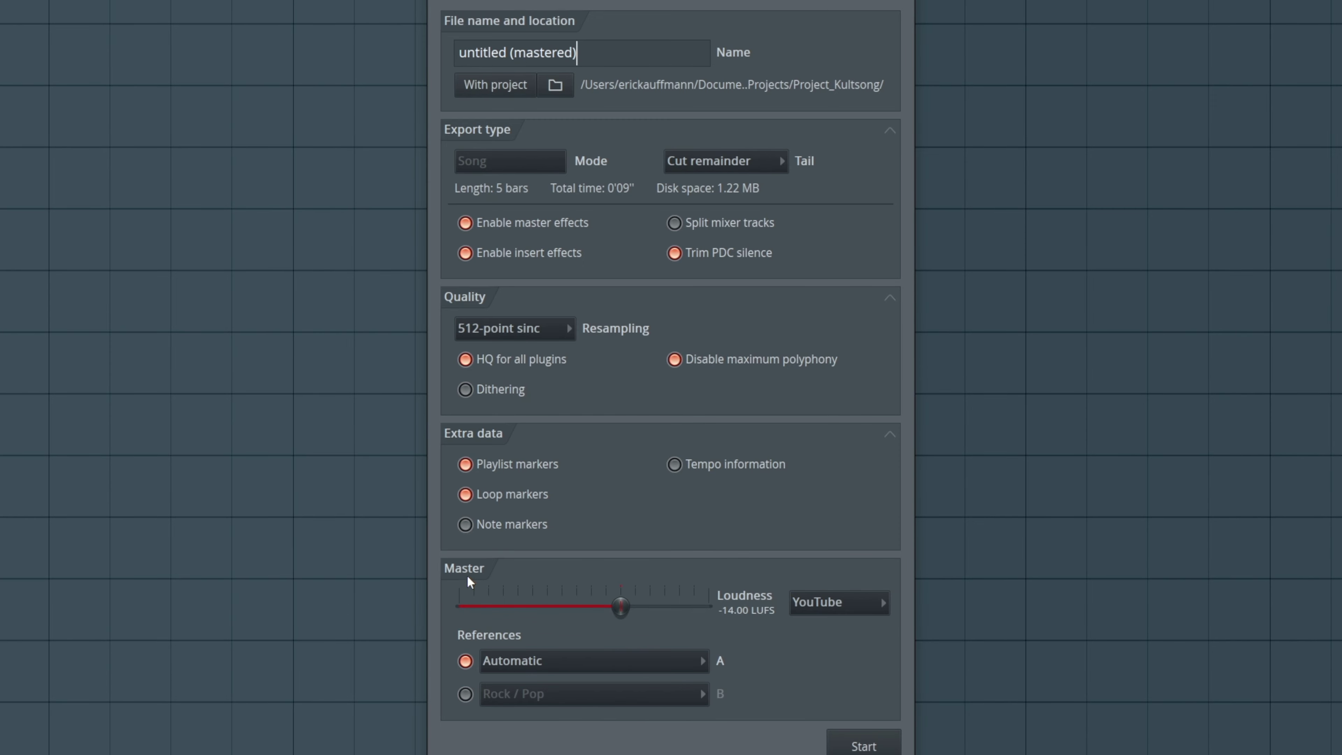
Try the Spotify, Deezer and Apple Music loudness targets, and set the loudness target back to YouTube
click(837, 600)
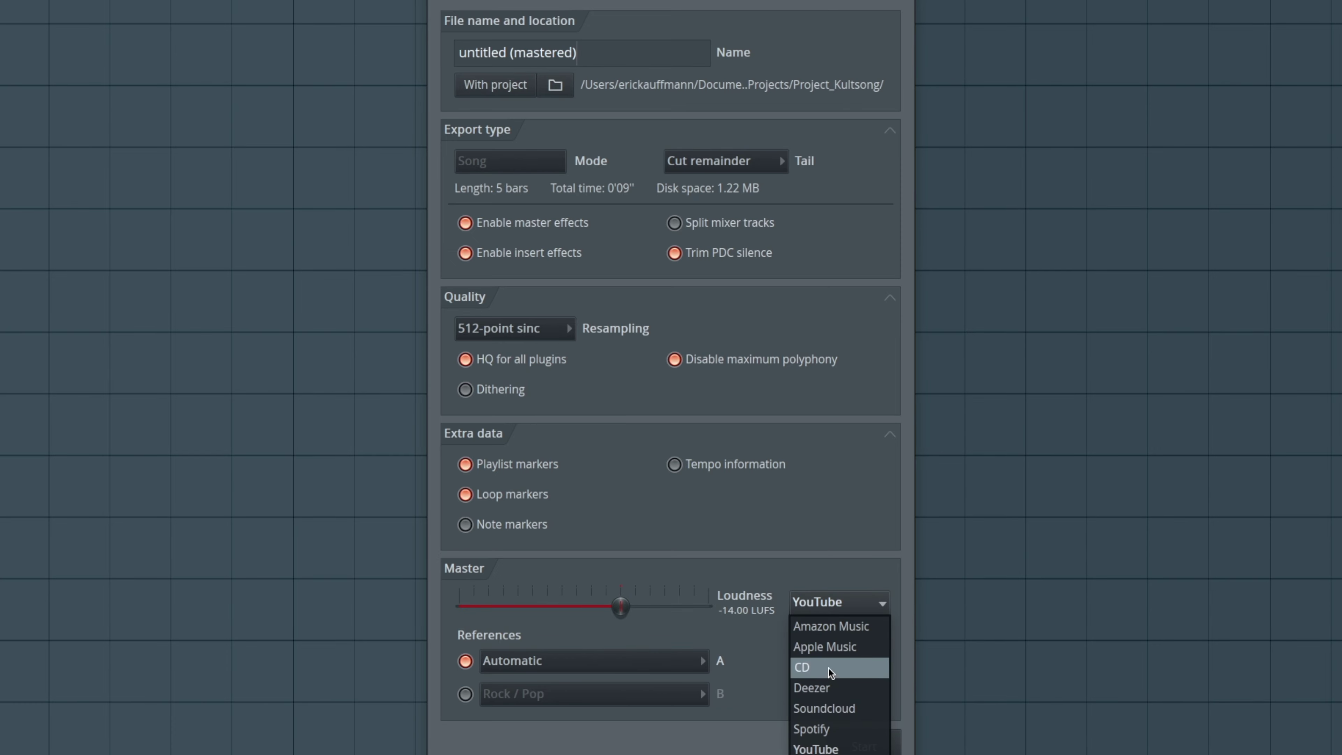
click(827, 731)
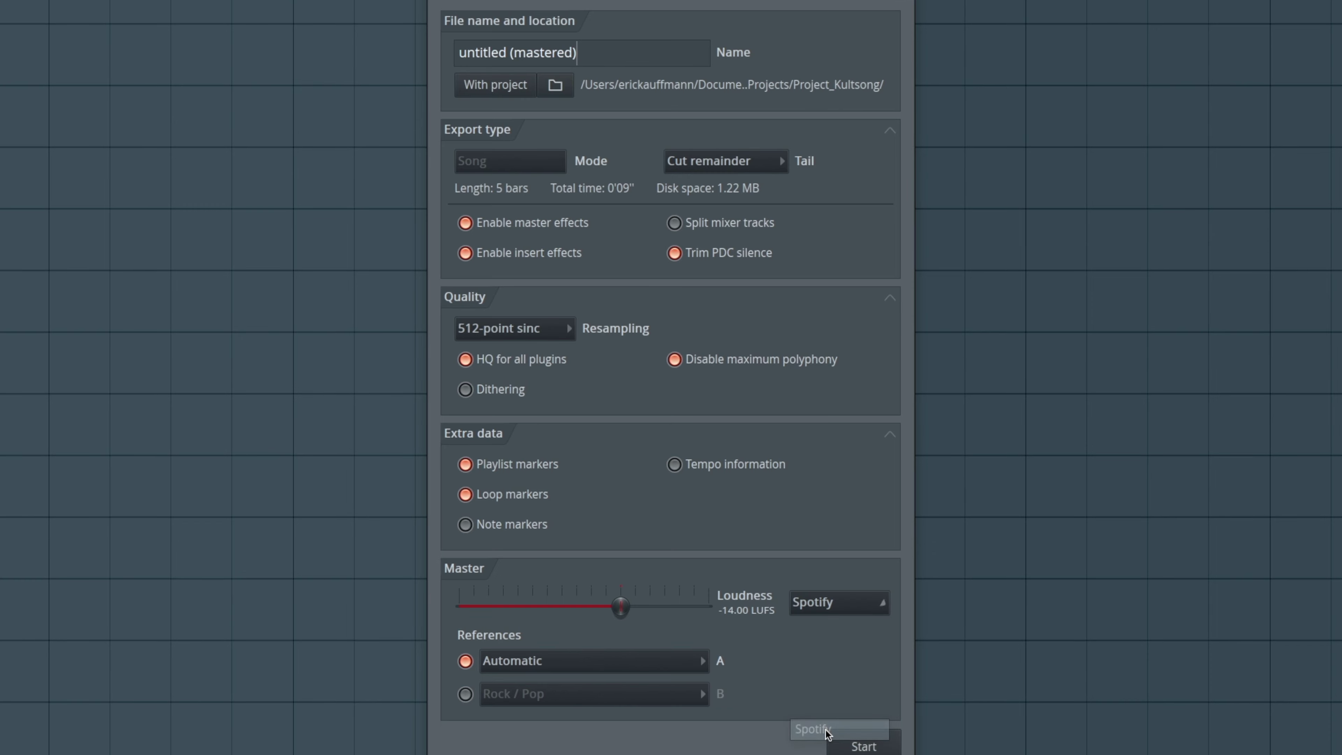
click(812, 609)
click(809, 686)
click(806, 607)
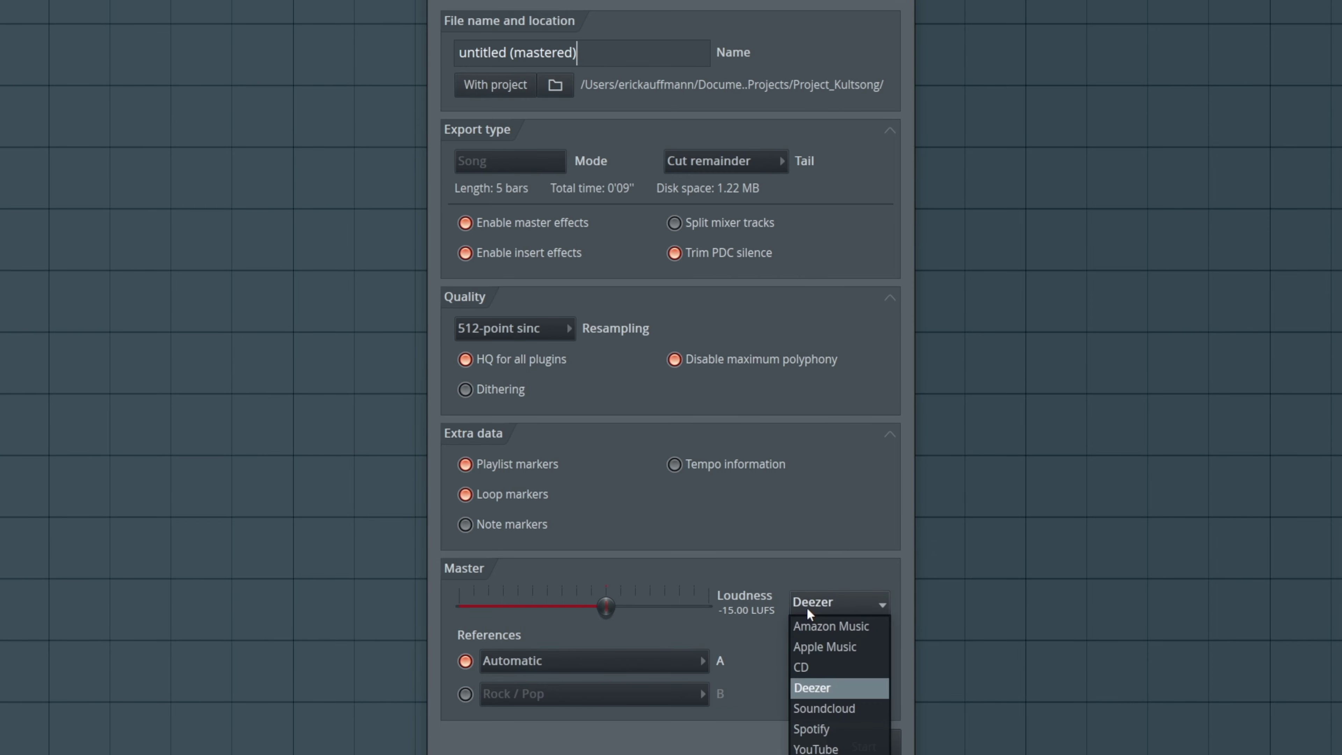
click(806, 651)
click(834, 606)
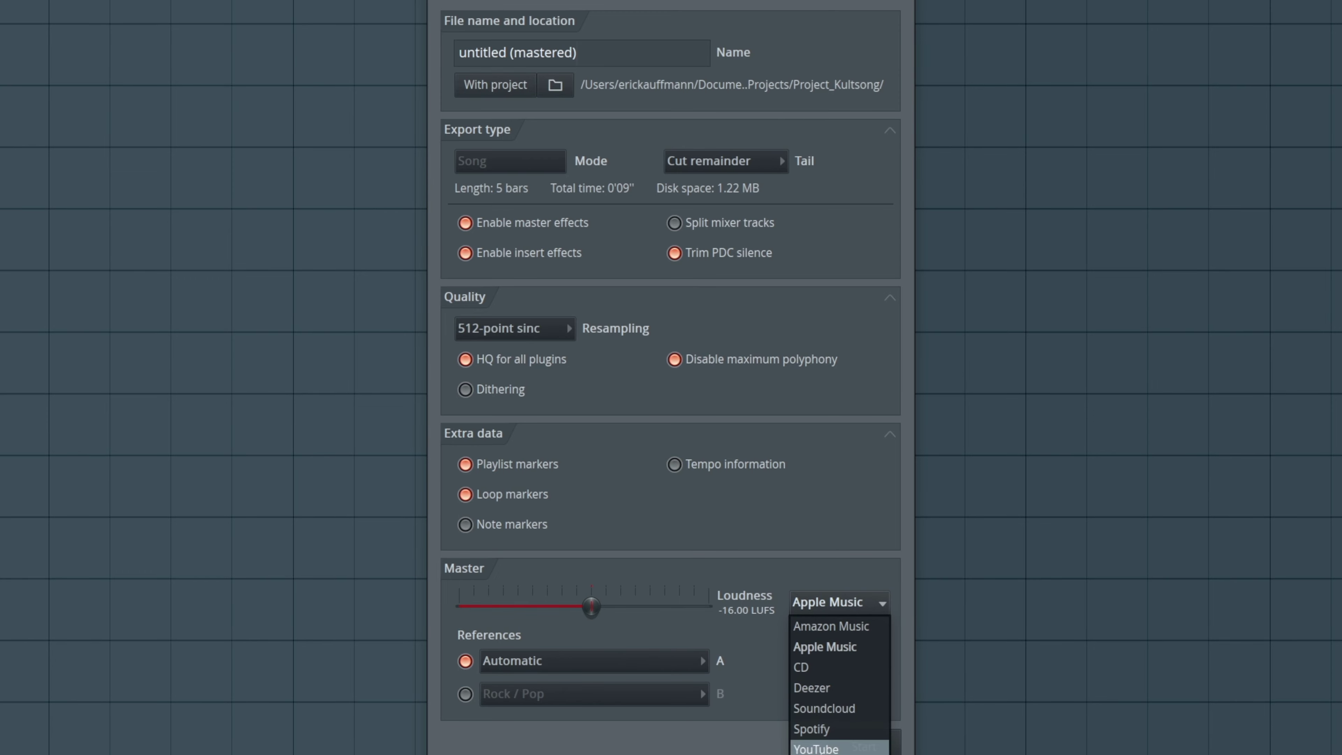
click(818, 748)
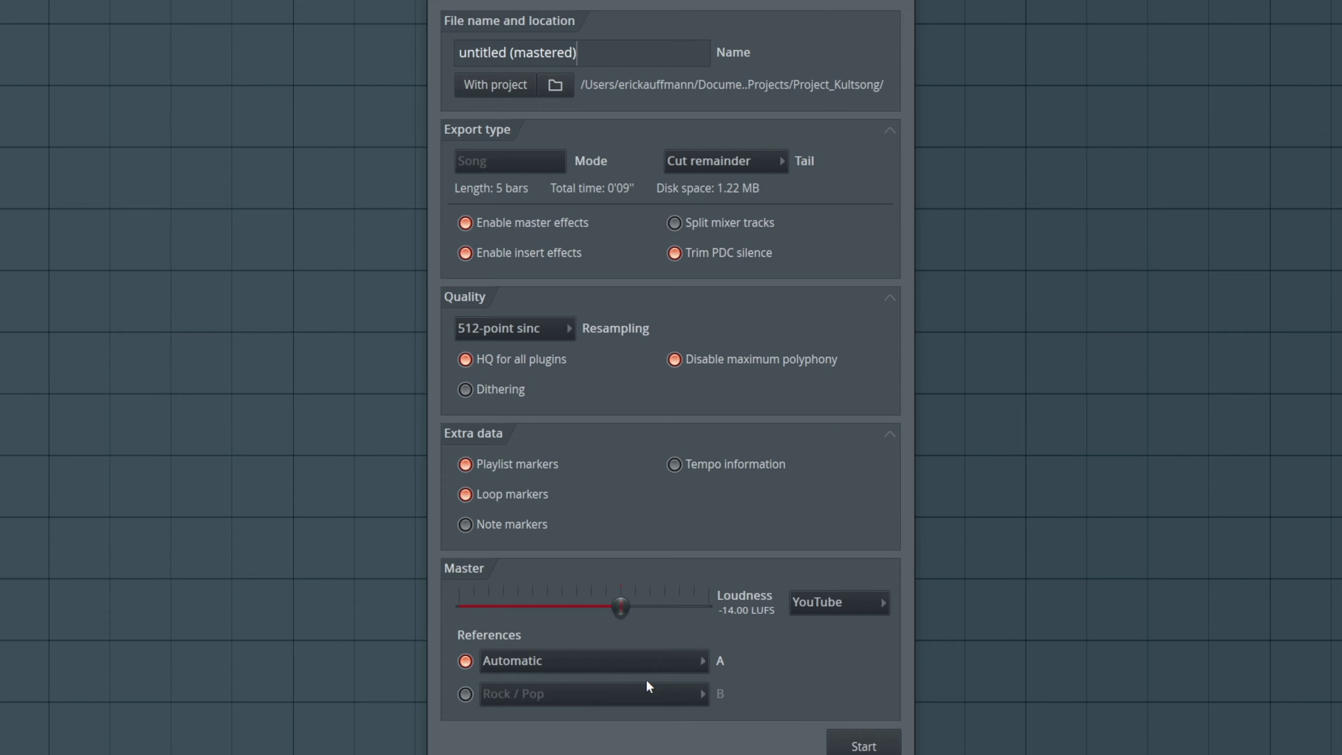
View the genre options for reference A, and briefly enable and disable reference B
click(523, 667)
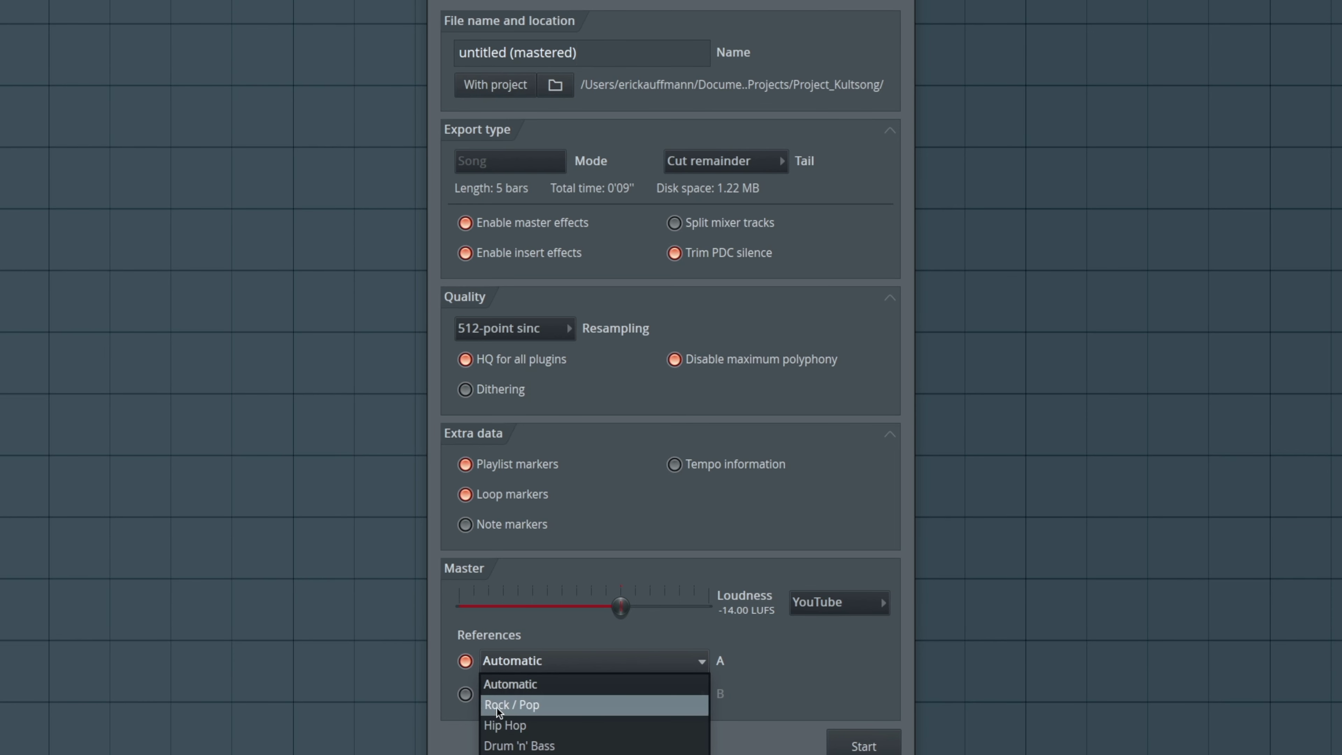
click(453, 685)
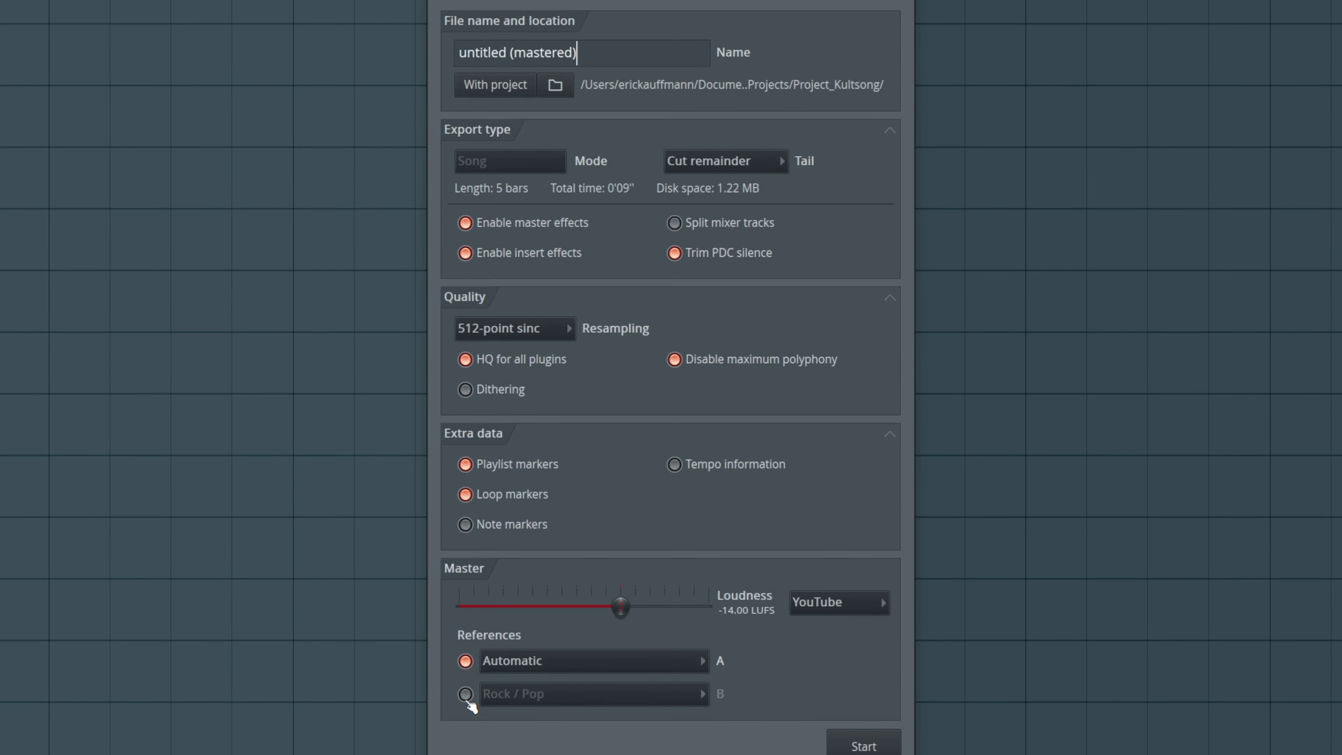
click(466, 695)
click(531, 698)
click(536, 702)
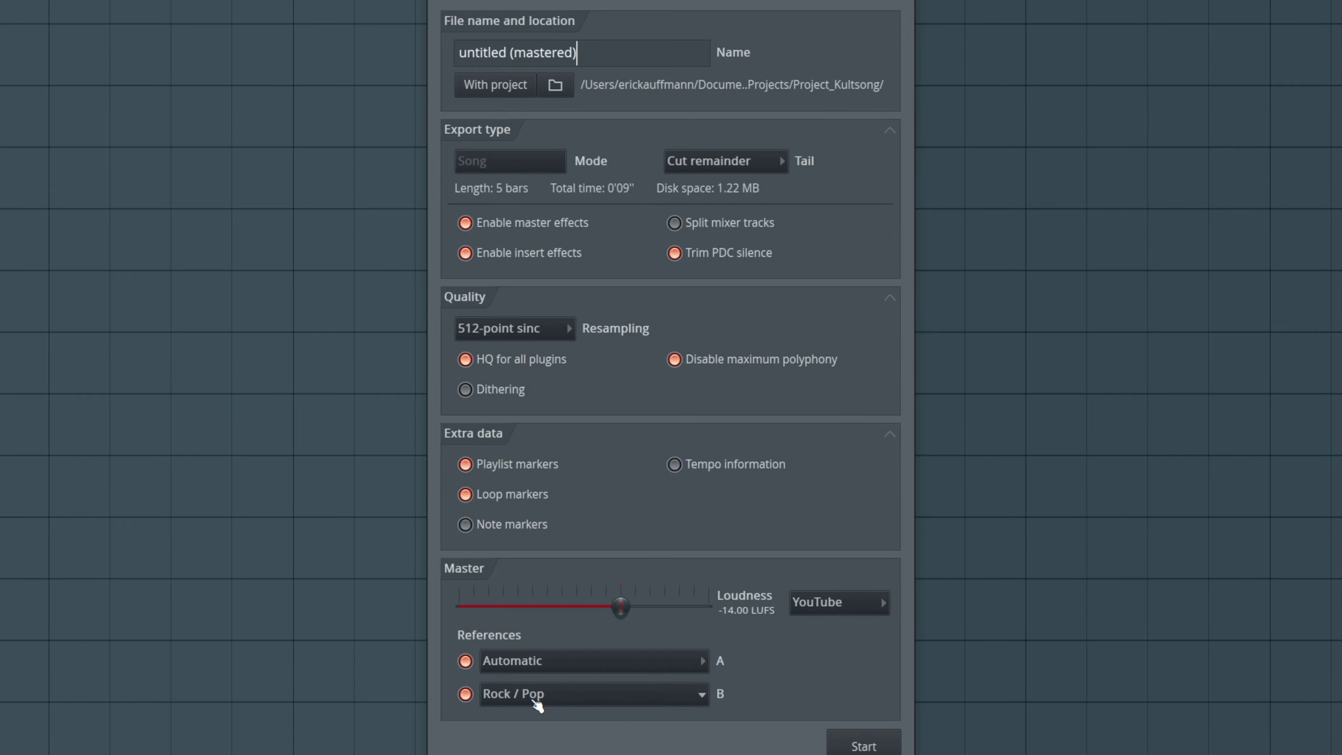
click(476, 698)
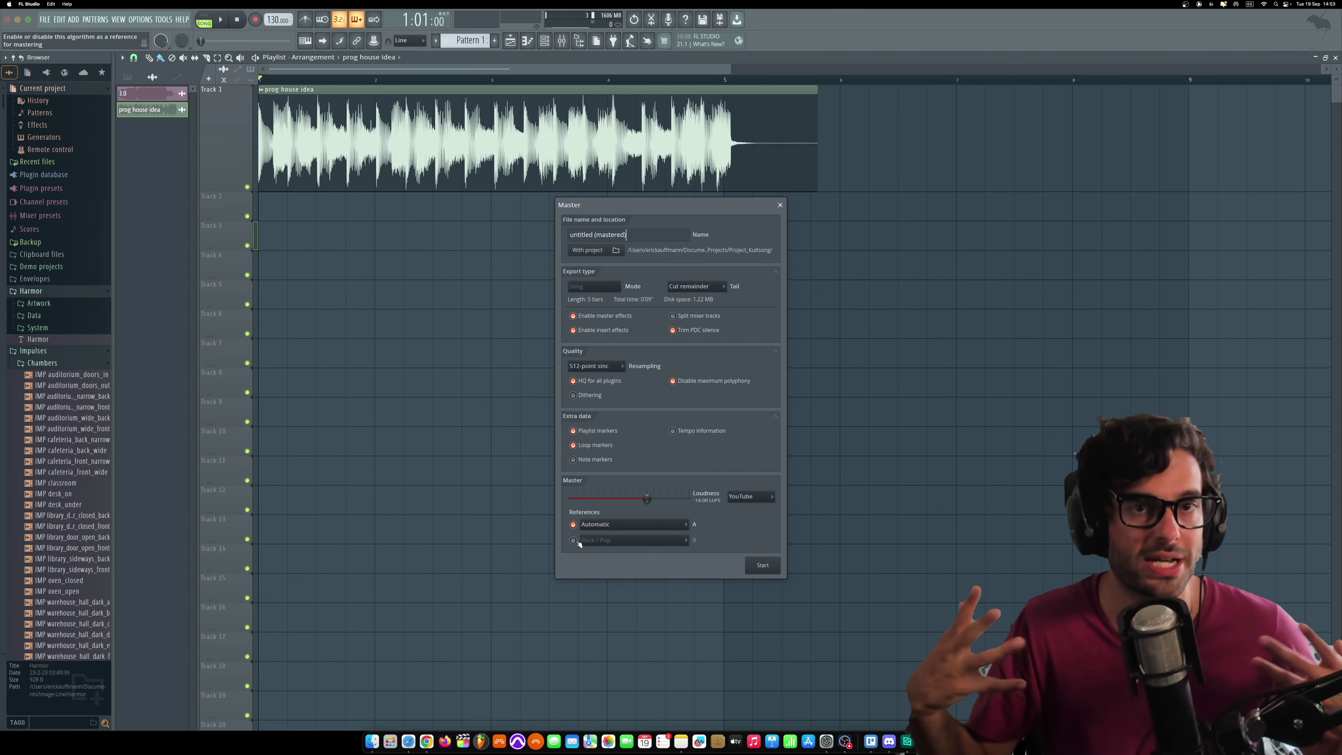
Start mastering the song with the Automatic reference, and reposition the resulting audition dialog
click(764, 565)
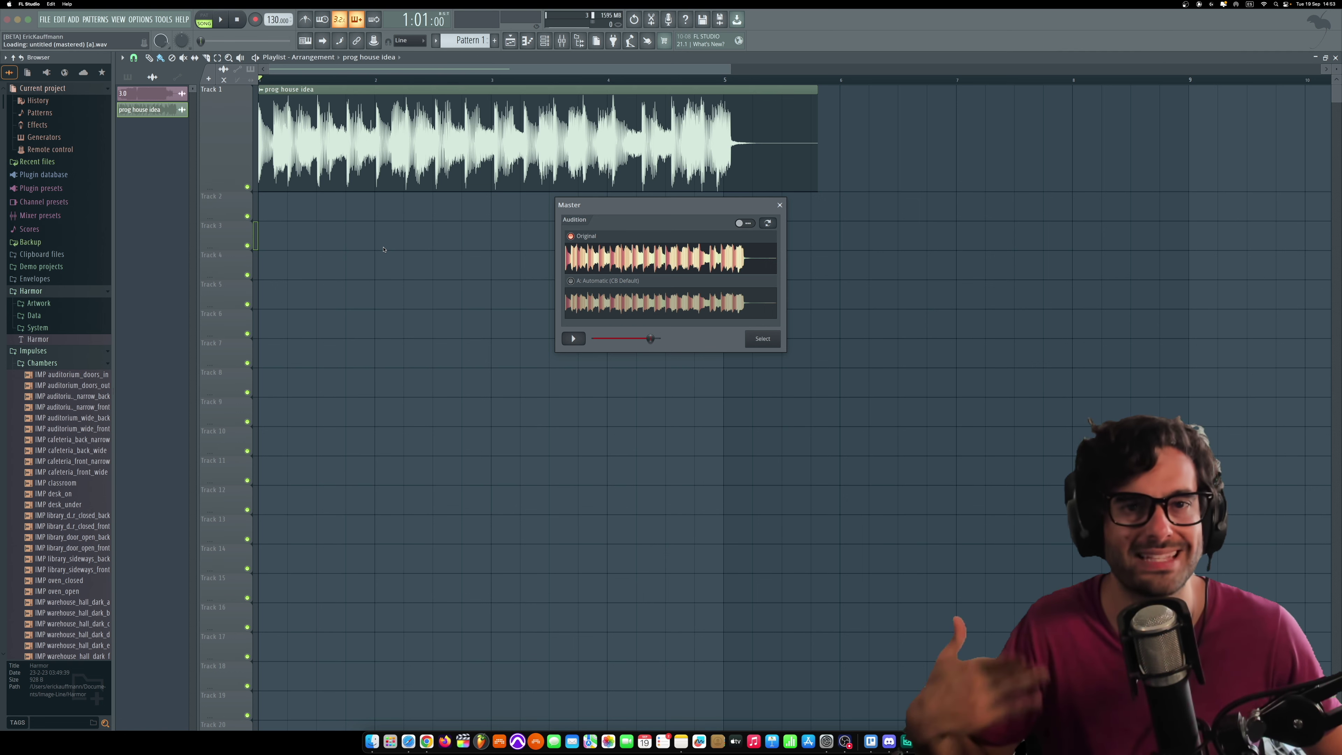
drag(614, 216, 579, 221)
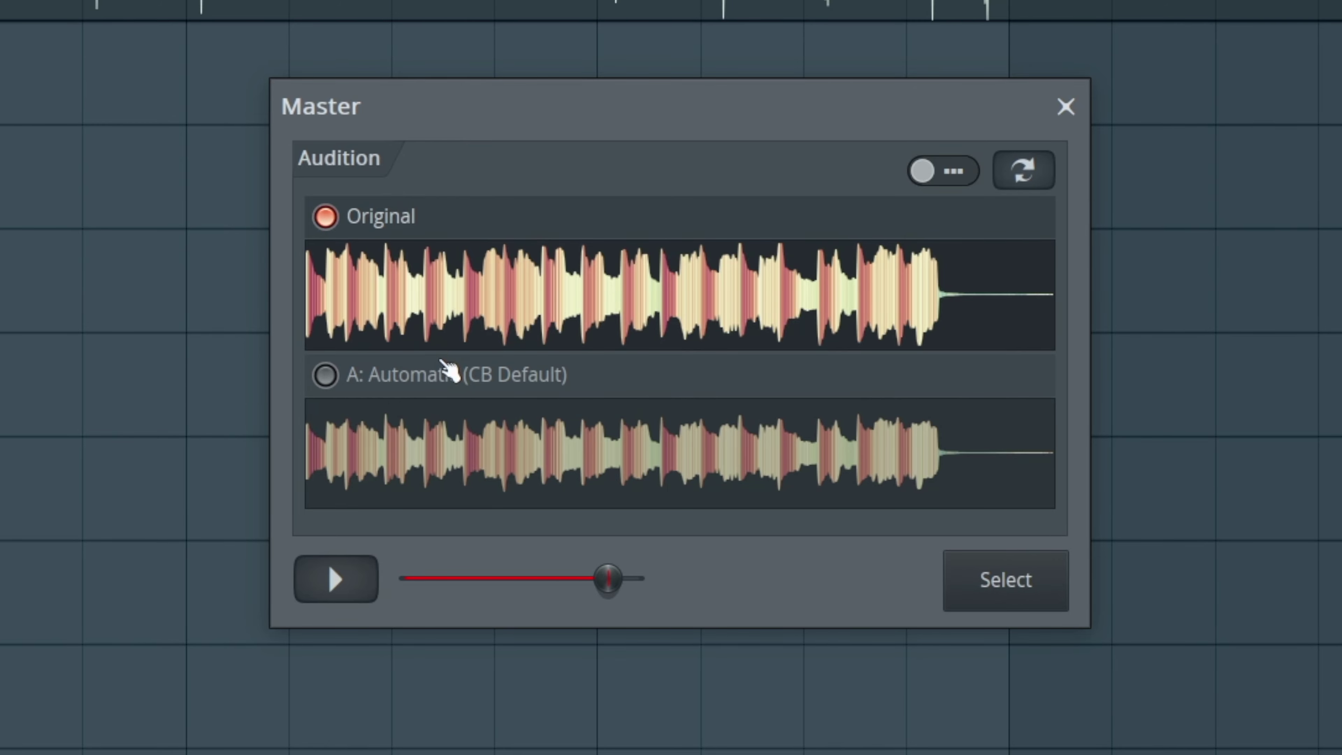
Switch the audition back and forth between the Original and A: Automatic (CB Default) versions
click(326, 378)
click(338, 227)
click(349, 369)
click(343, 241)
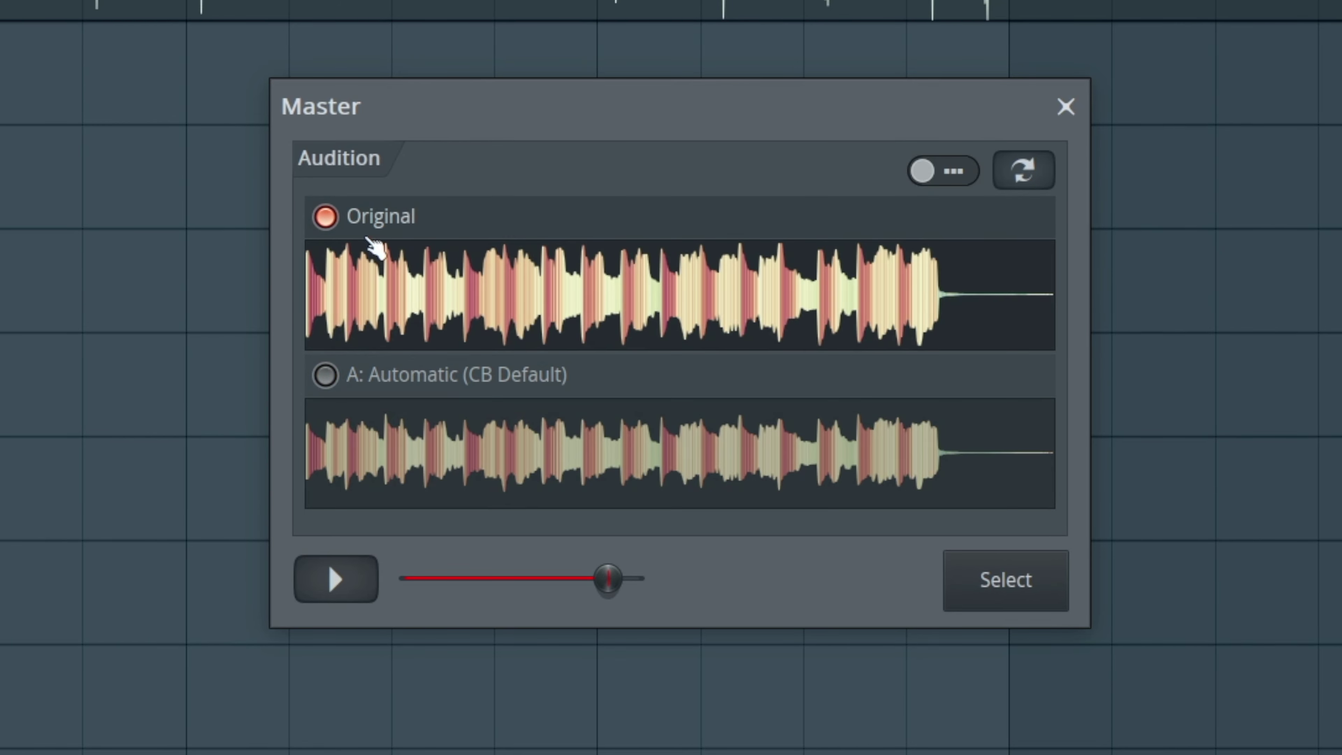
click(1031, 179)
click(1031, 179)
click(1033, 182)
click(1033, 181)
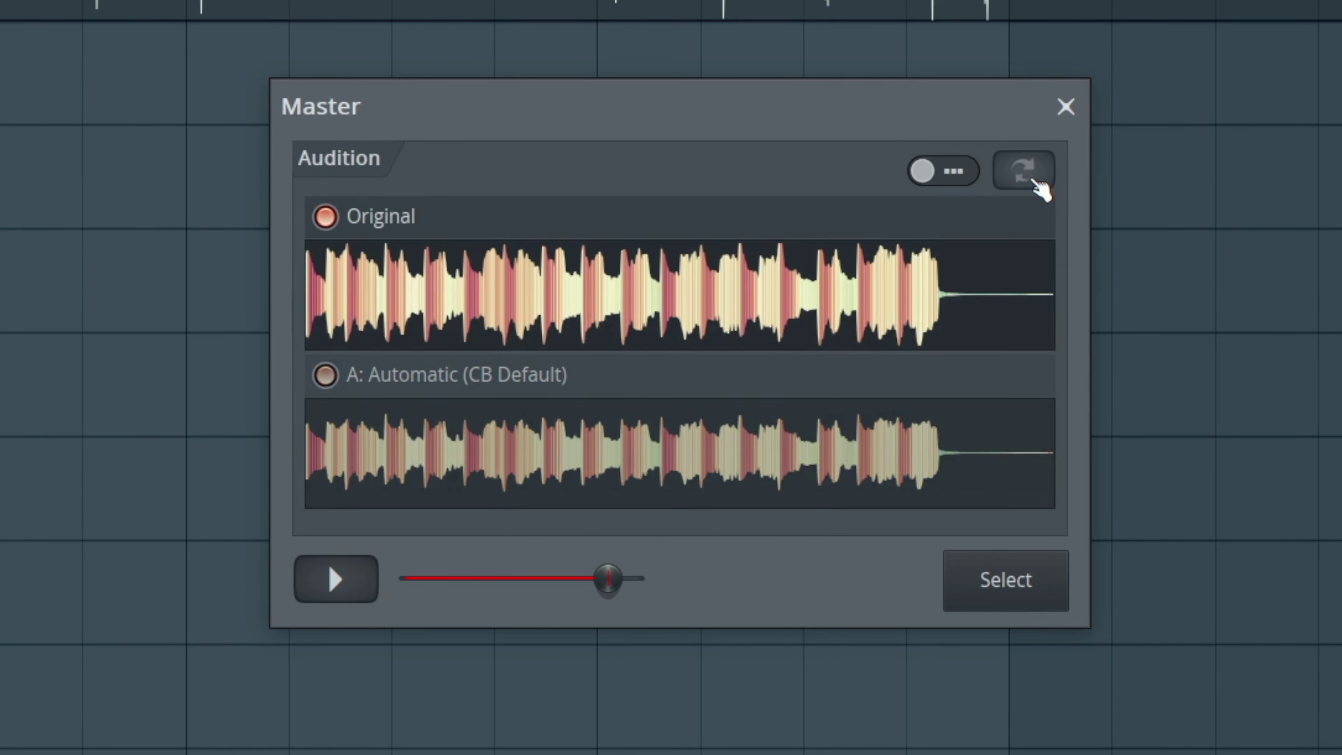
Toggle the audition display between a single shared waveform and separate waveforms for each version
click(962, 174)
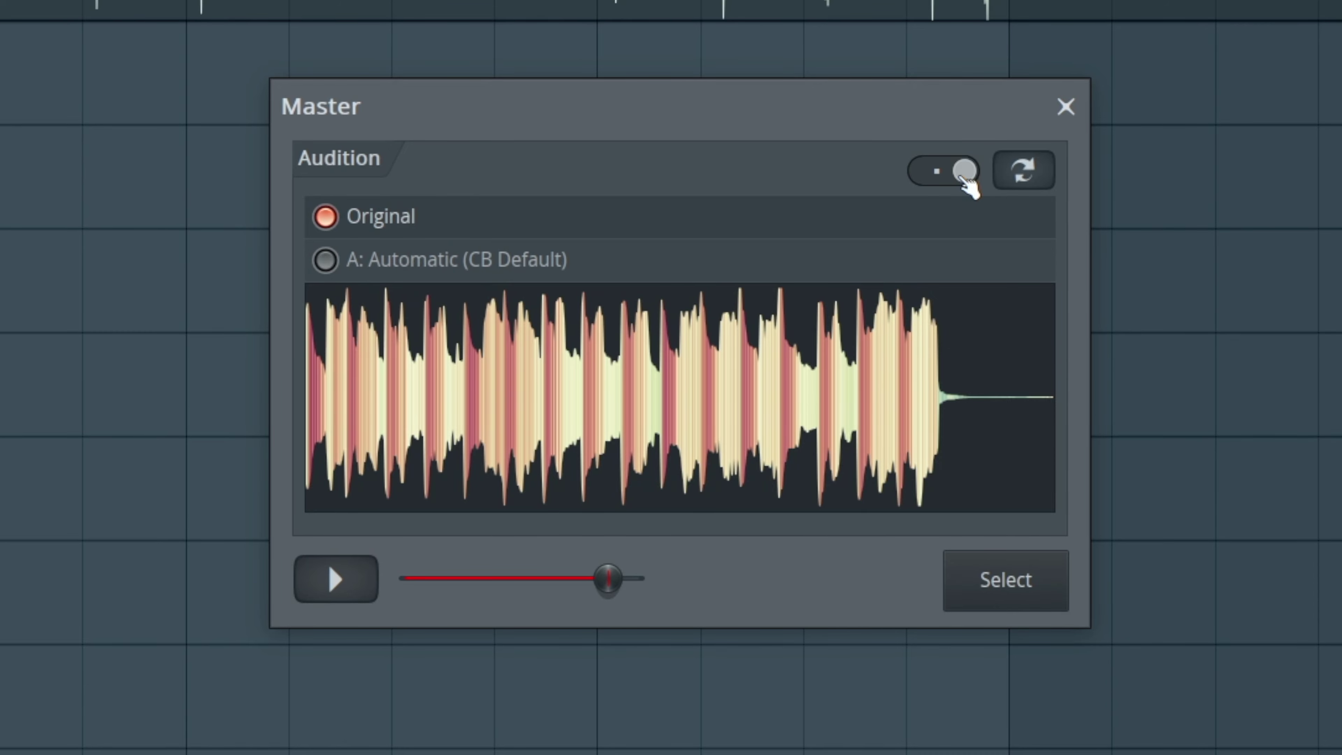
click(964, 177)
click(964, 178)
click(964, 178)
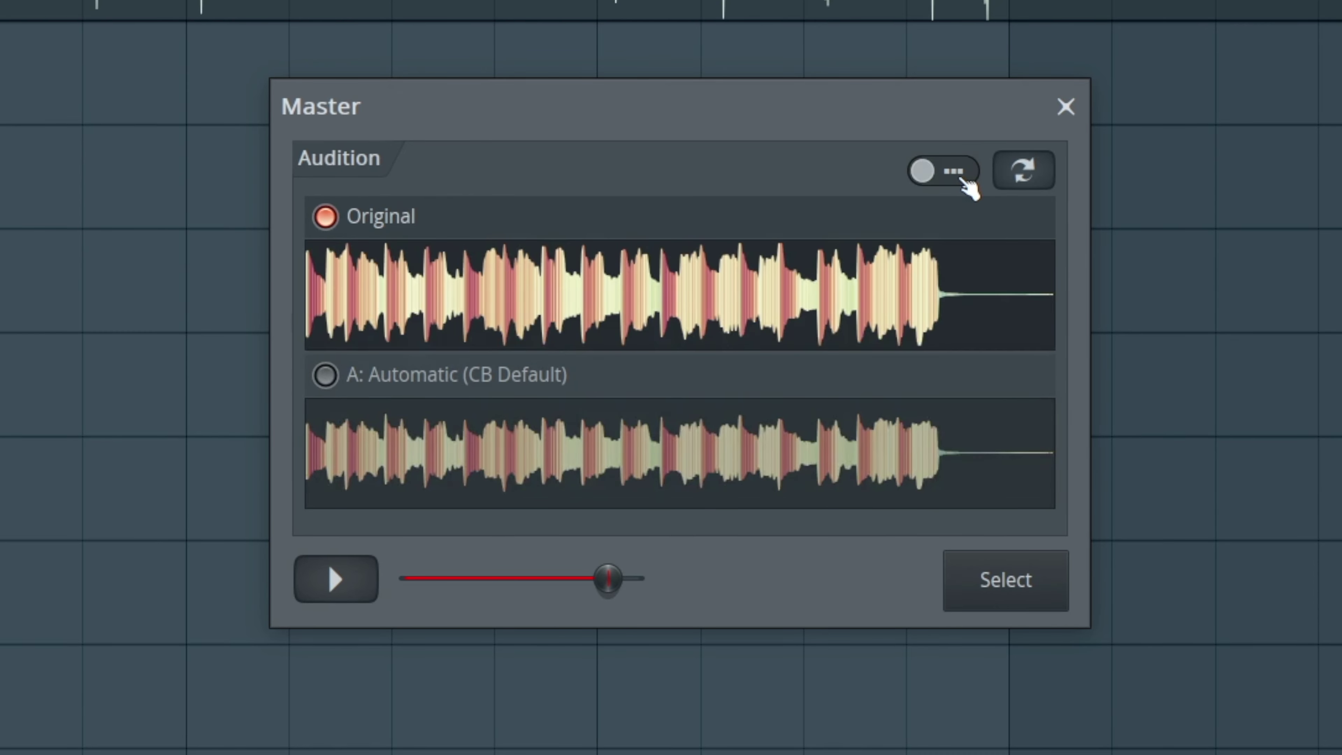
click(964, 177)
click(965, 179)
Audition the original against A: Automatic (CB Default), and export the Automatic version as the mastered file
click(339, 601)
click(1041, 181)
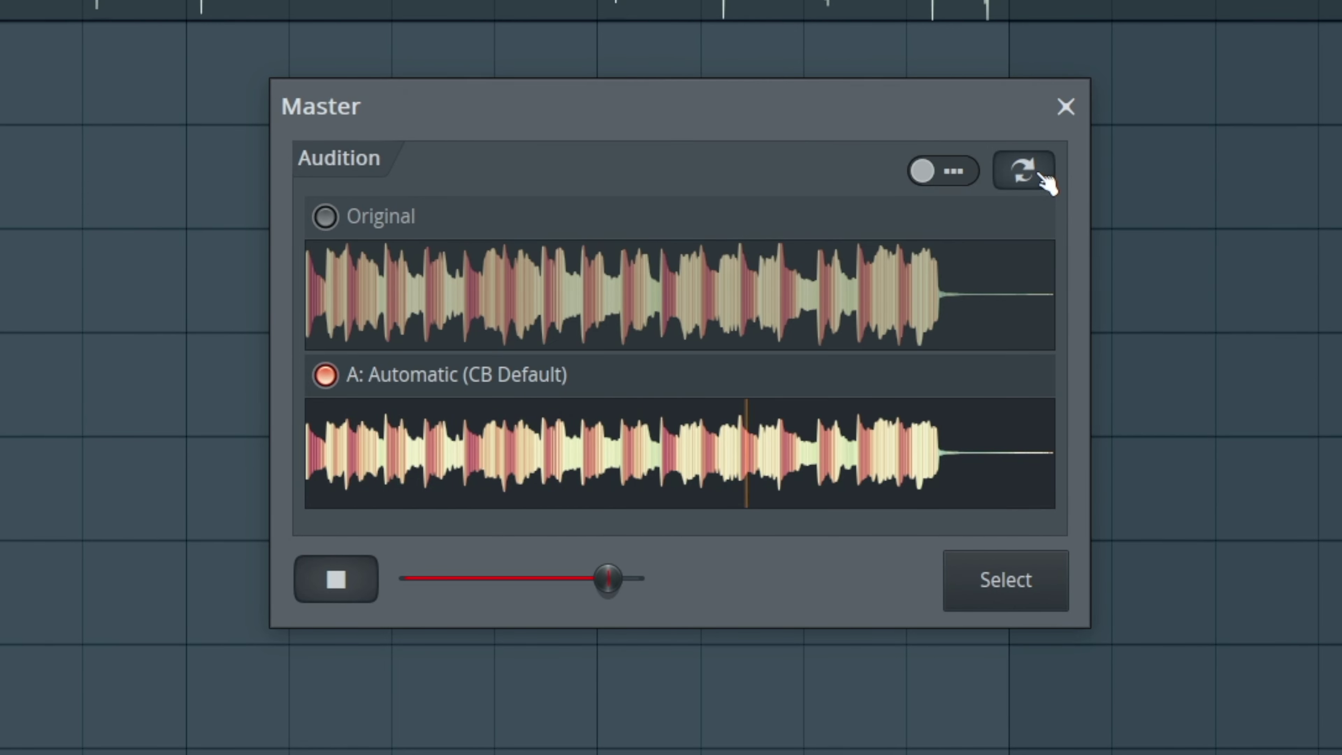
click(361, 588)
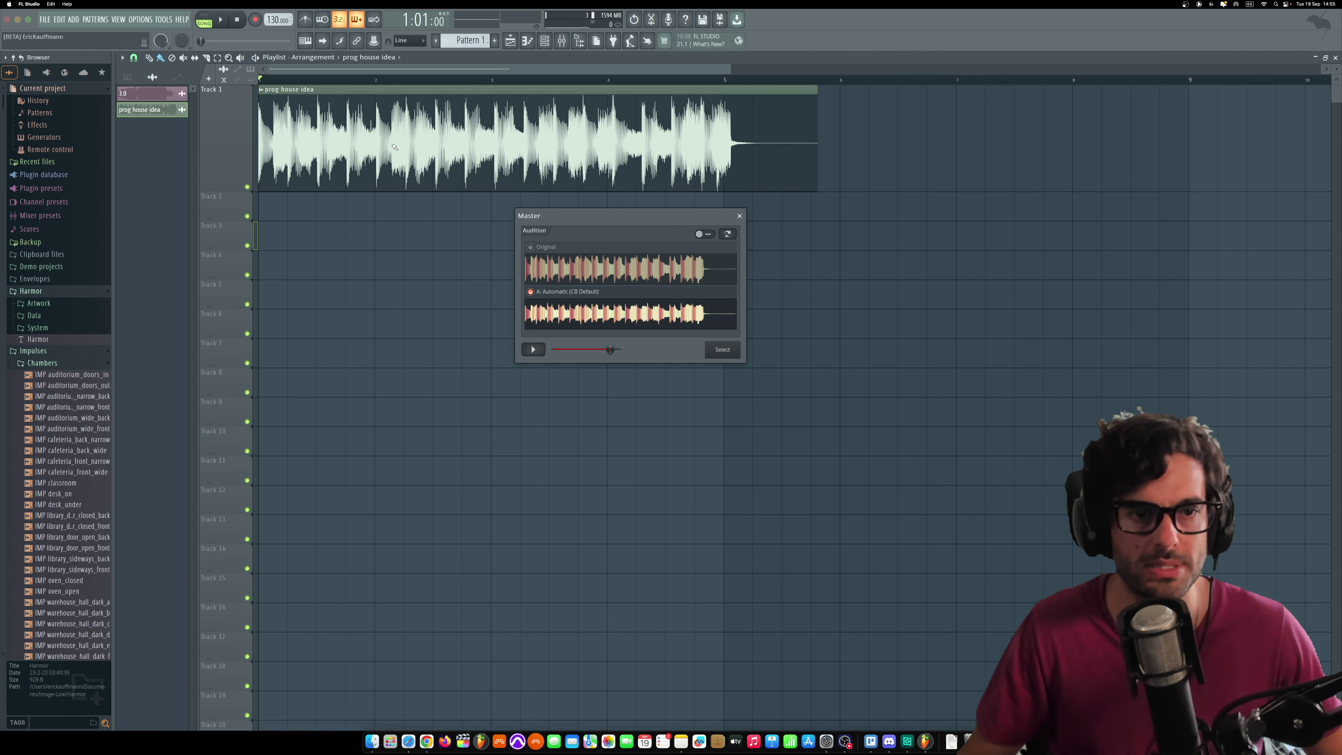
click(721, 350)
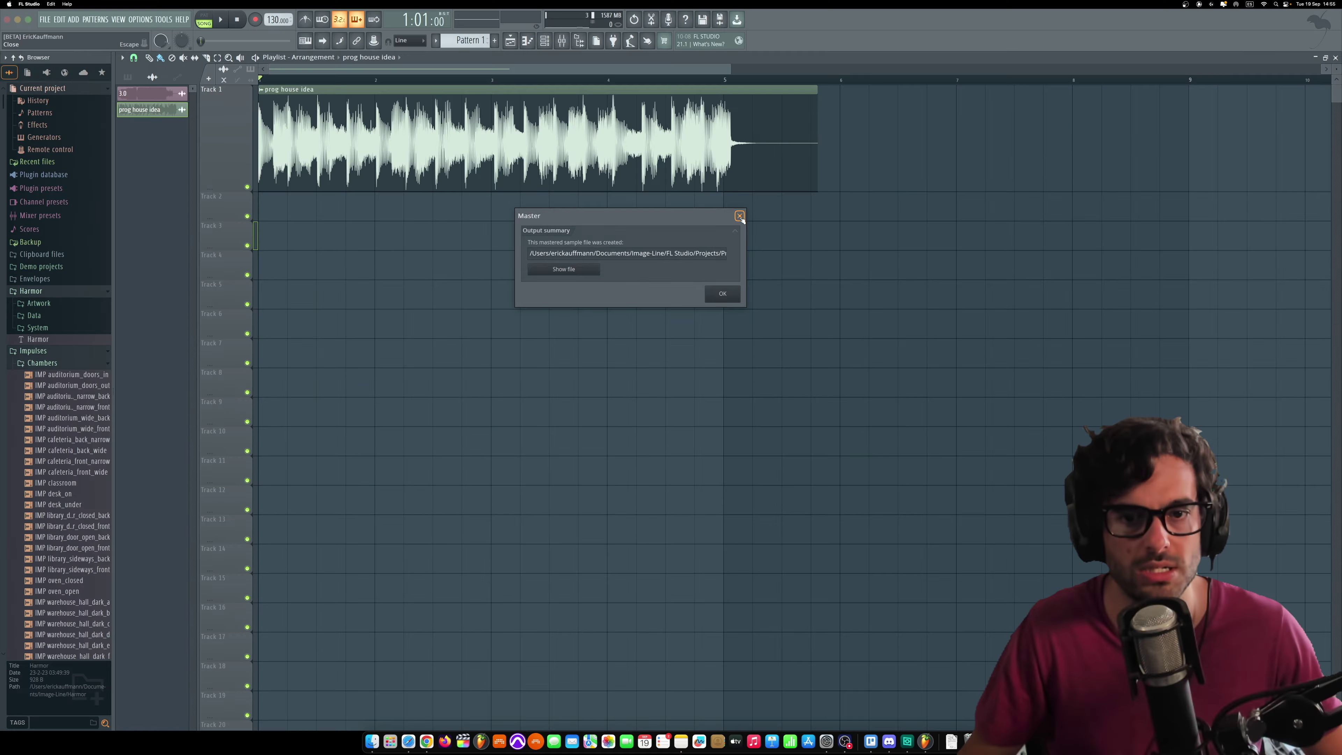
click(1066, 107)
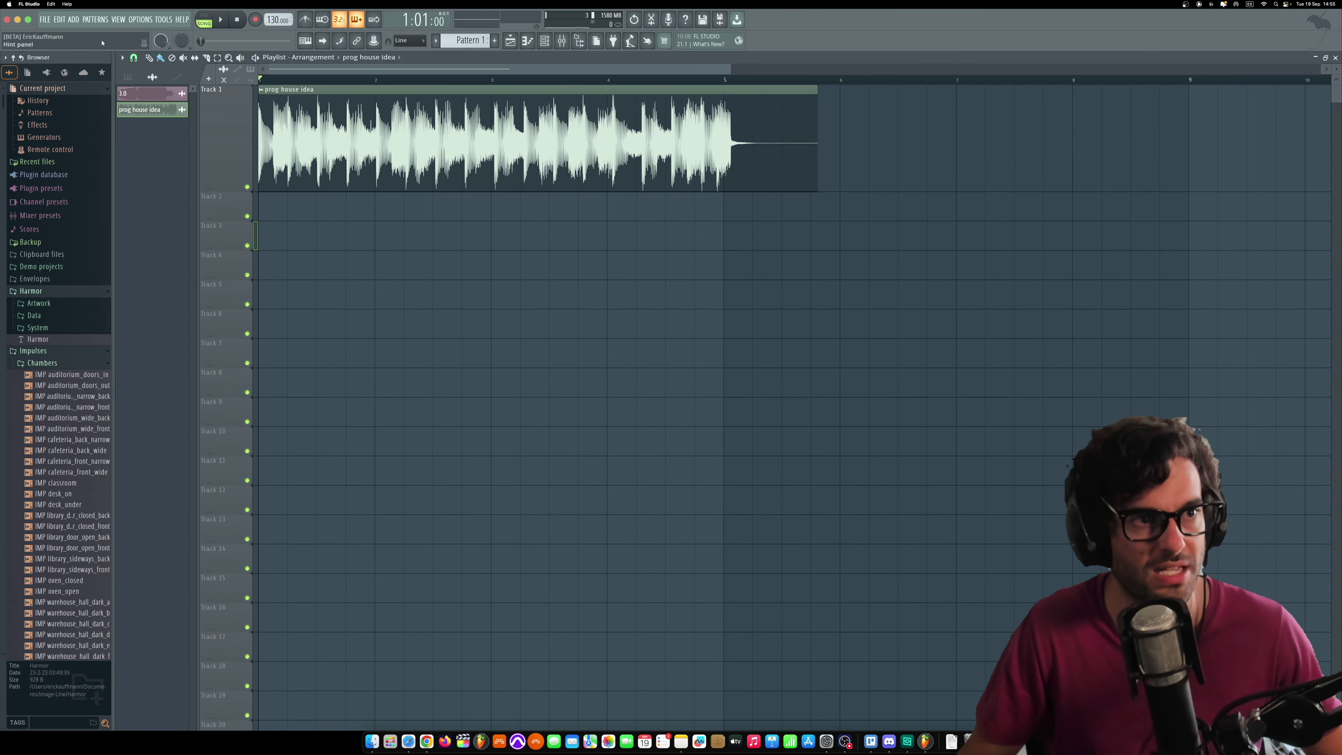
Reopen the Master export for the song and set its resampling quality to 512-point sinc
click(45, 19)
mouse_move(106, 127)
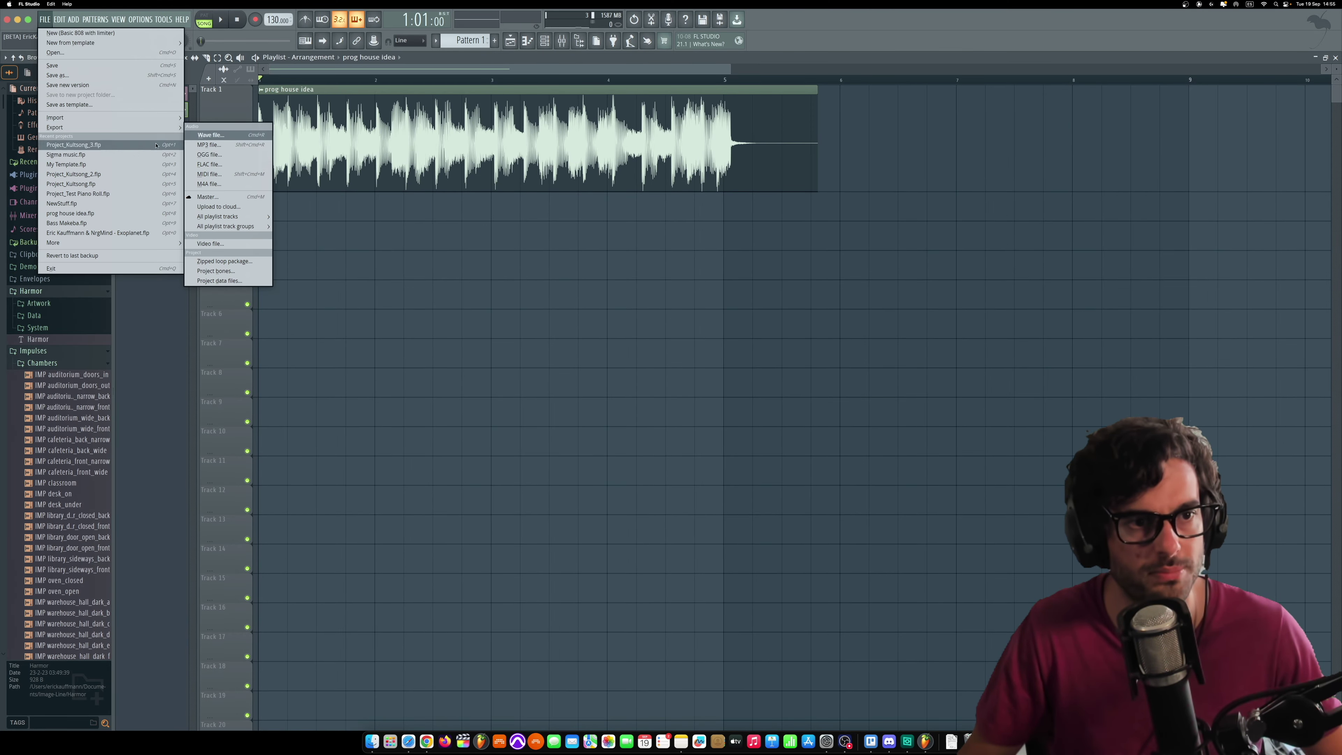
click(222, 130)
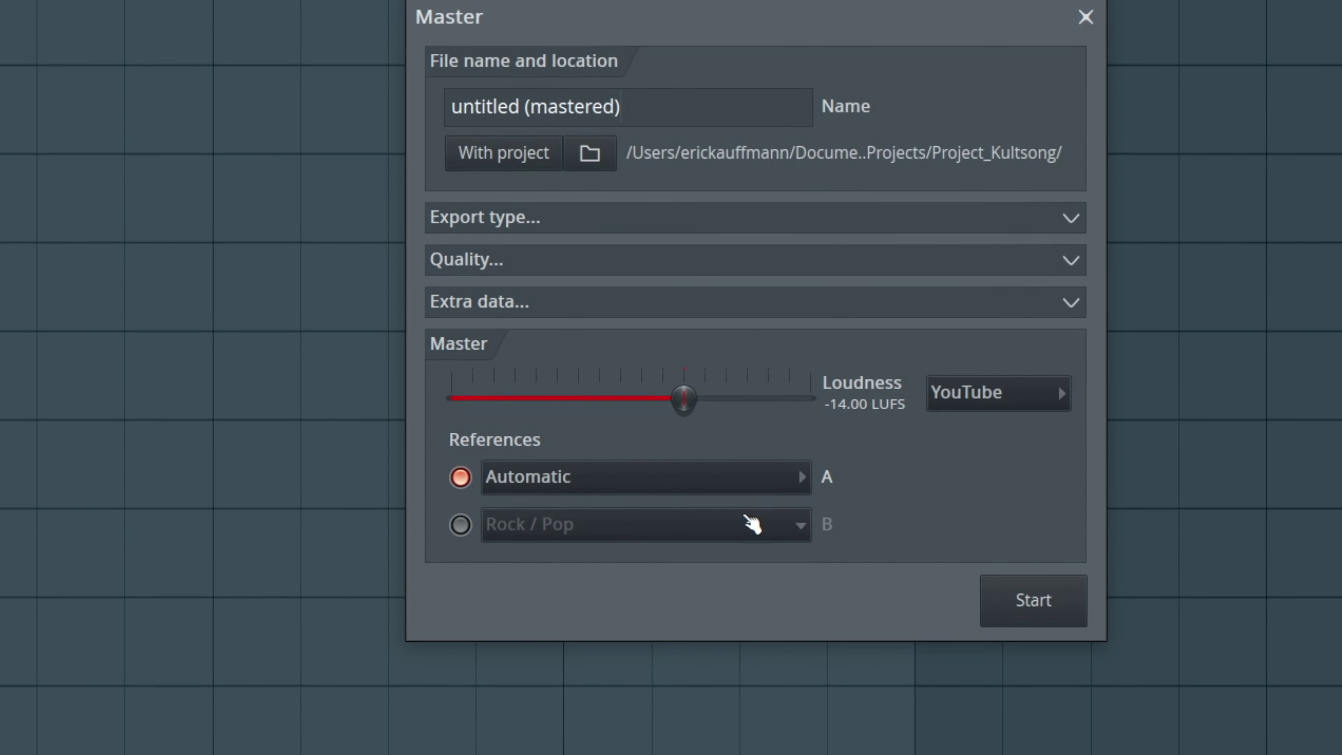
click(476, 264)
click(515, 317)
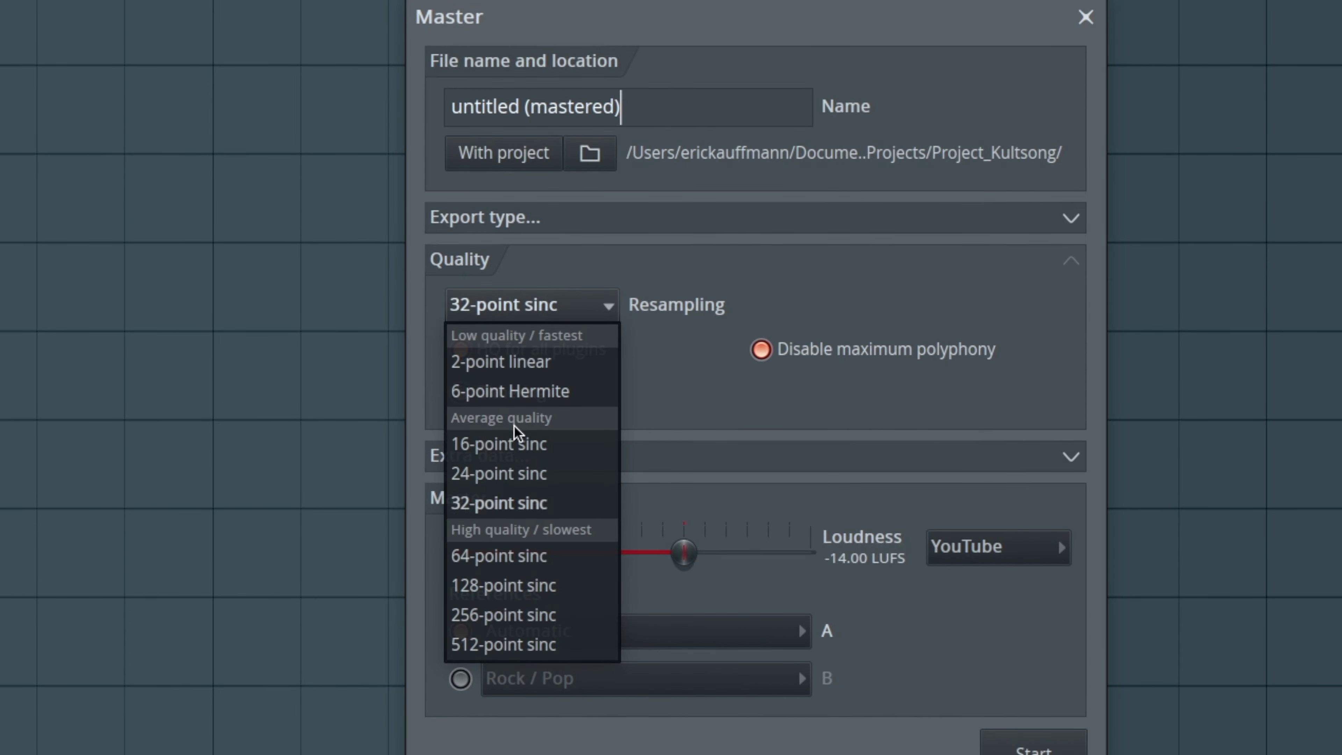
click(550, 637)
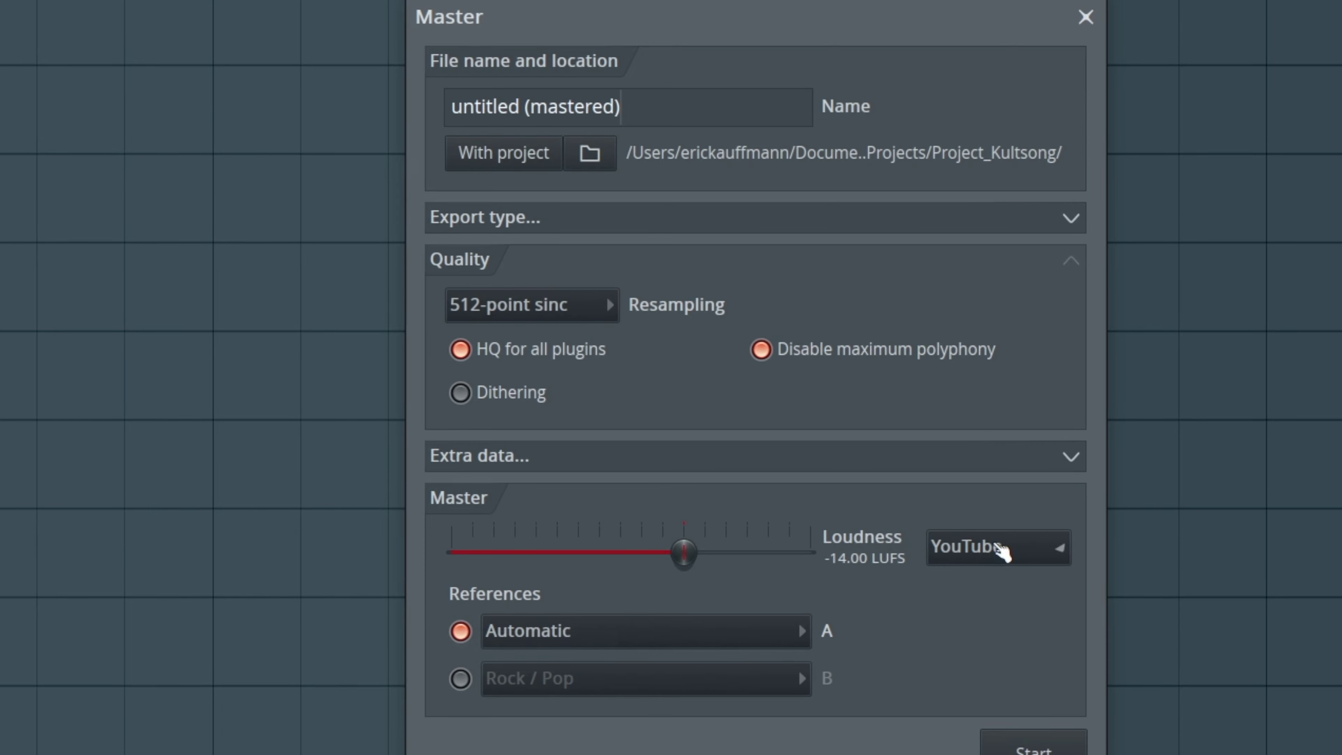
Set a custom loudness of -8.00 LUFS and start mastering with the Automatic reference
drag(684, 552, 809, 553)
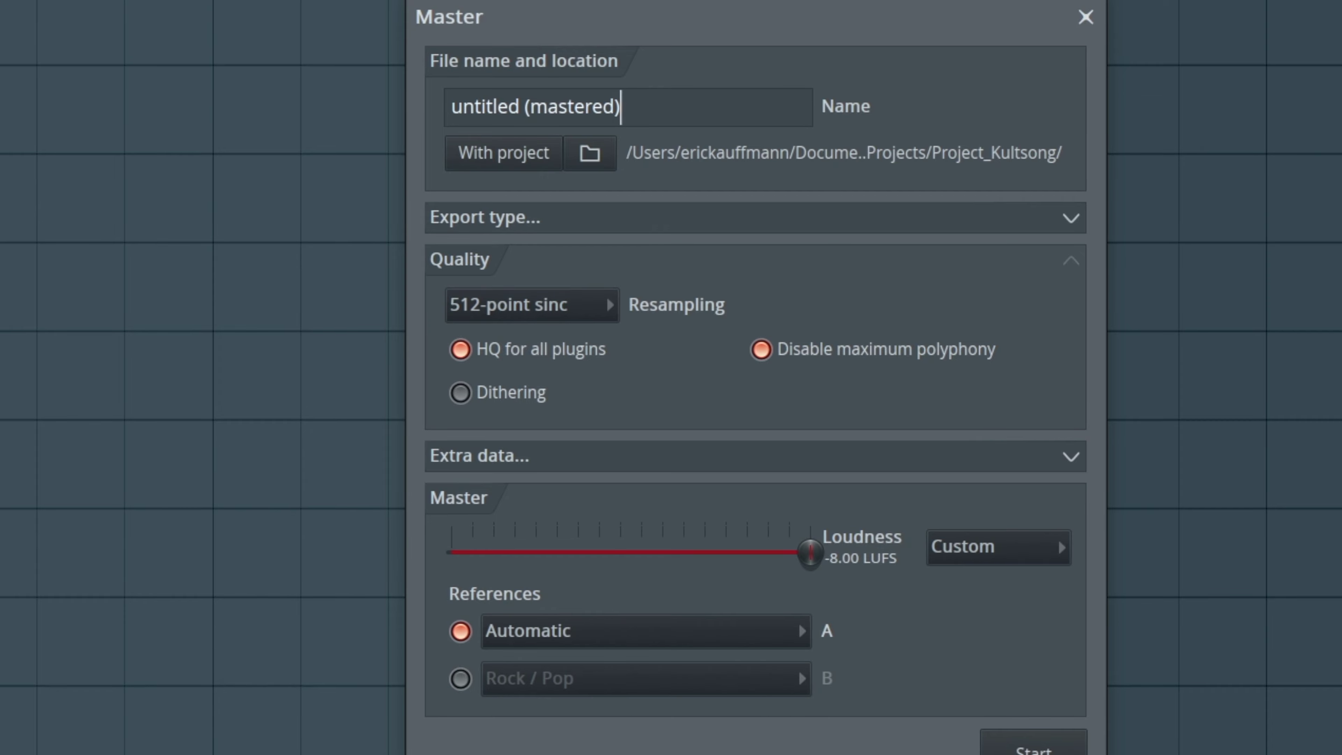
click(1033, 747)
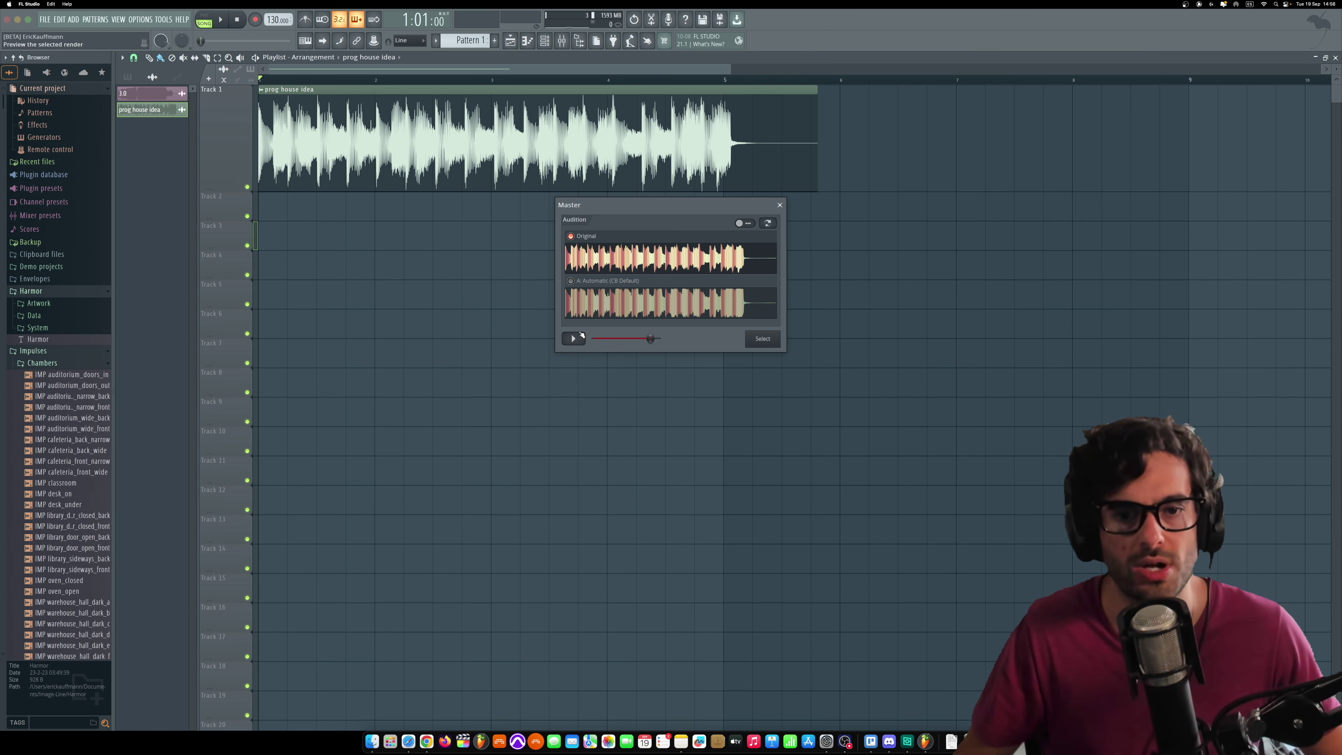
Play the new audition and switch playback from the Original to the A: Automatic (CB Default) version
click(579, 337)
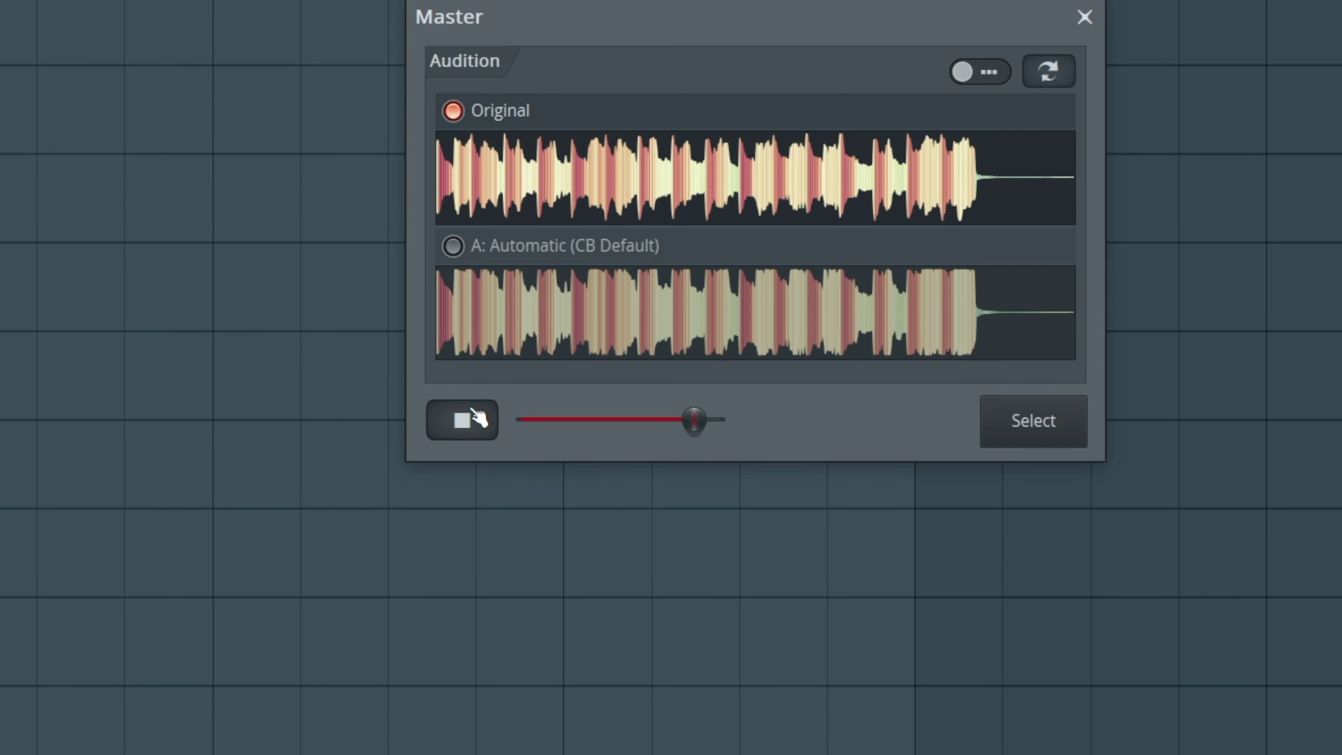
click(1046, 80)
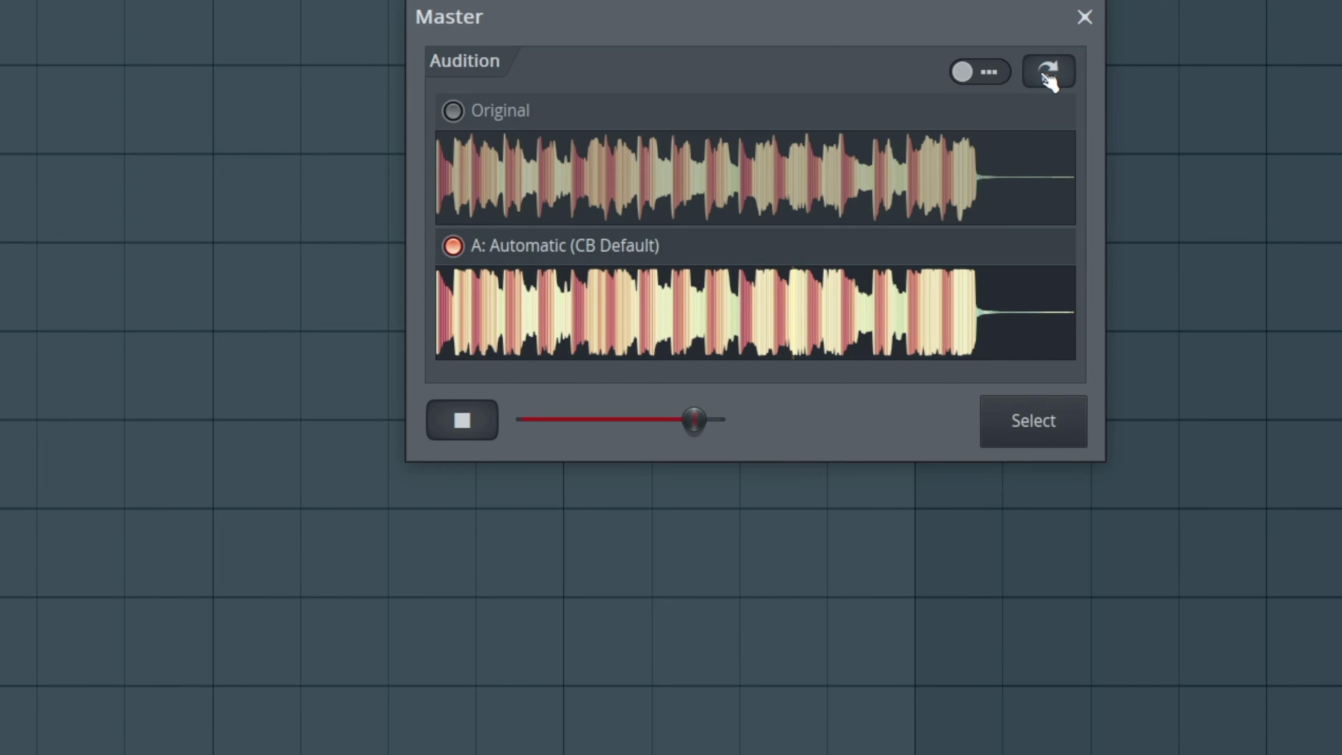
Compare the Original and A: Automatic (CB Default) by alternating between them during playback, and close the audition
click(1046, 81)
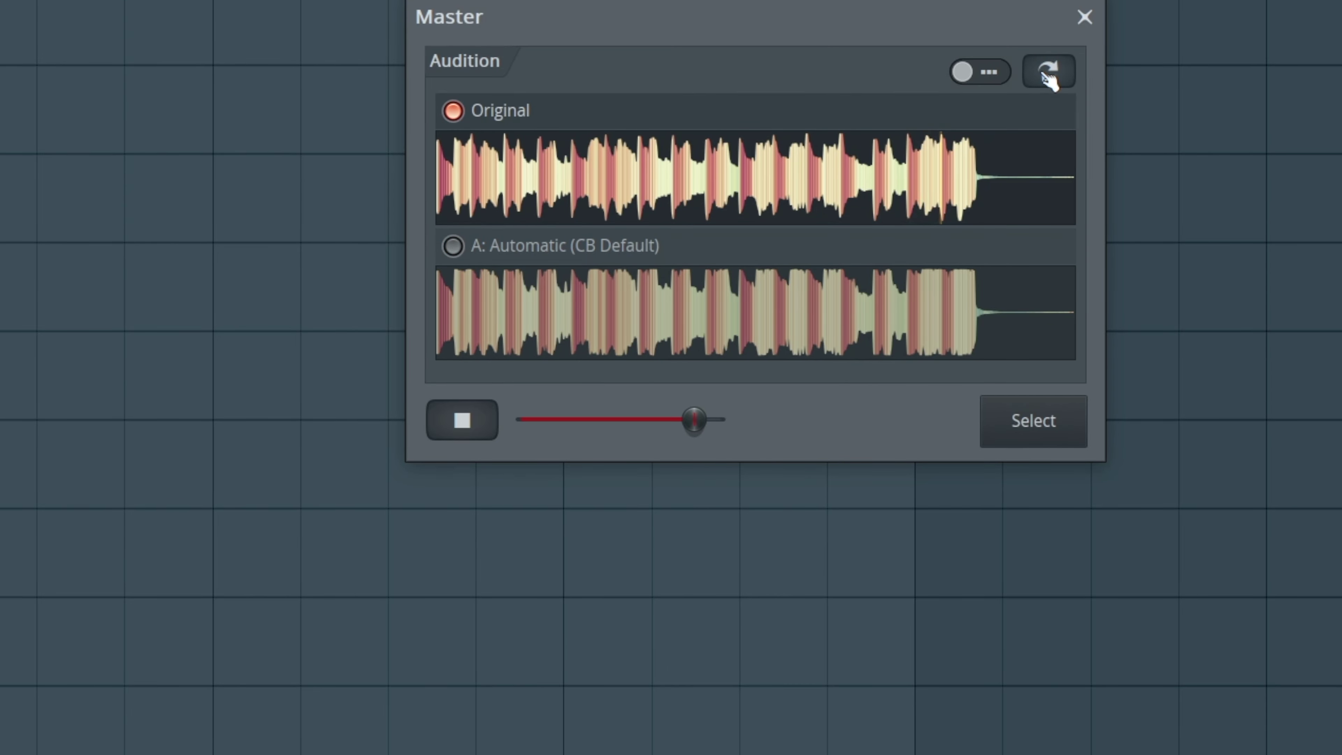
click(1047, 79)
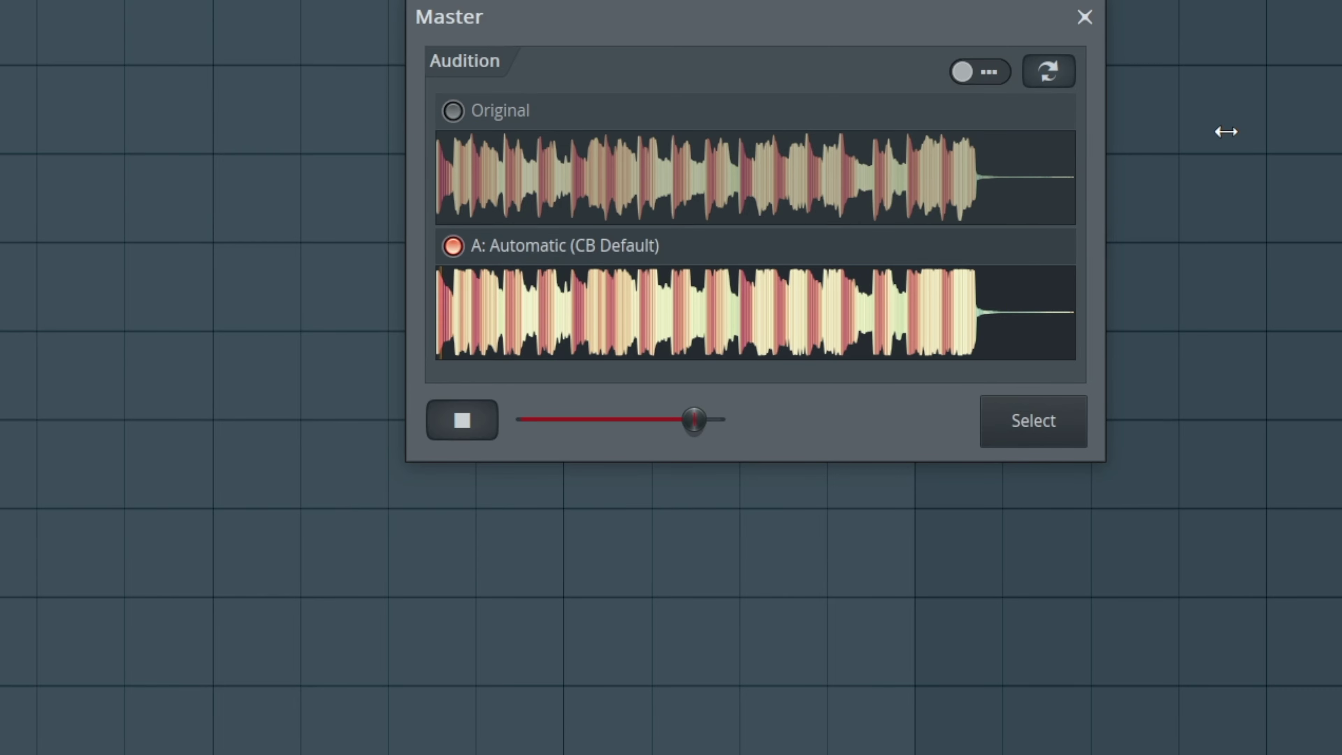
click(1054, 76)
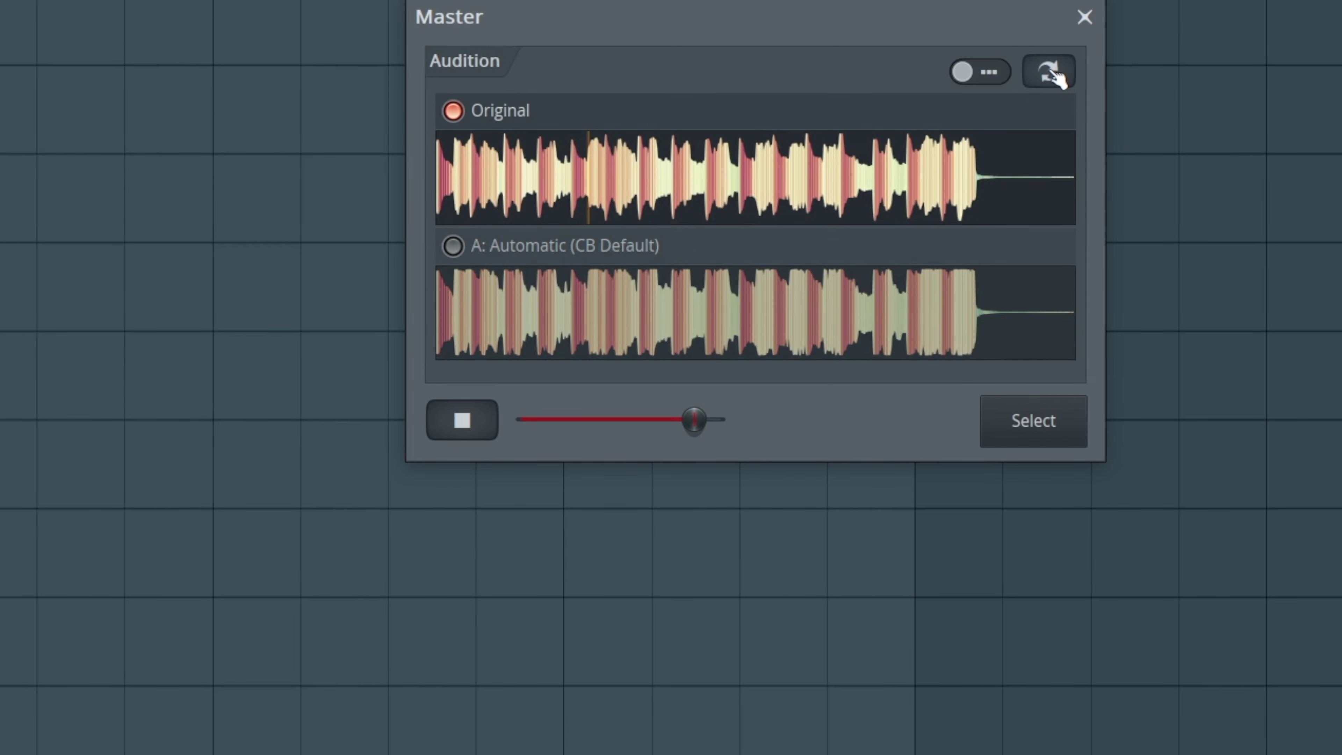
click(1054, 76)
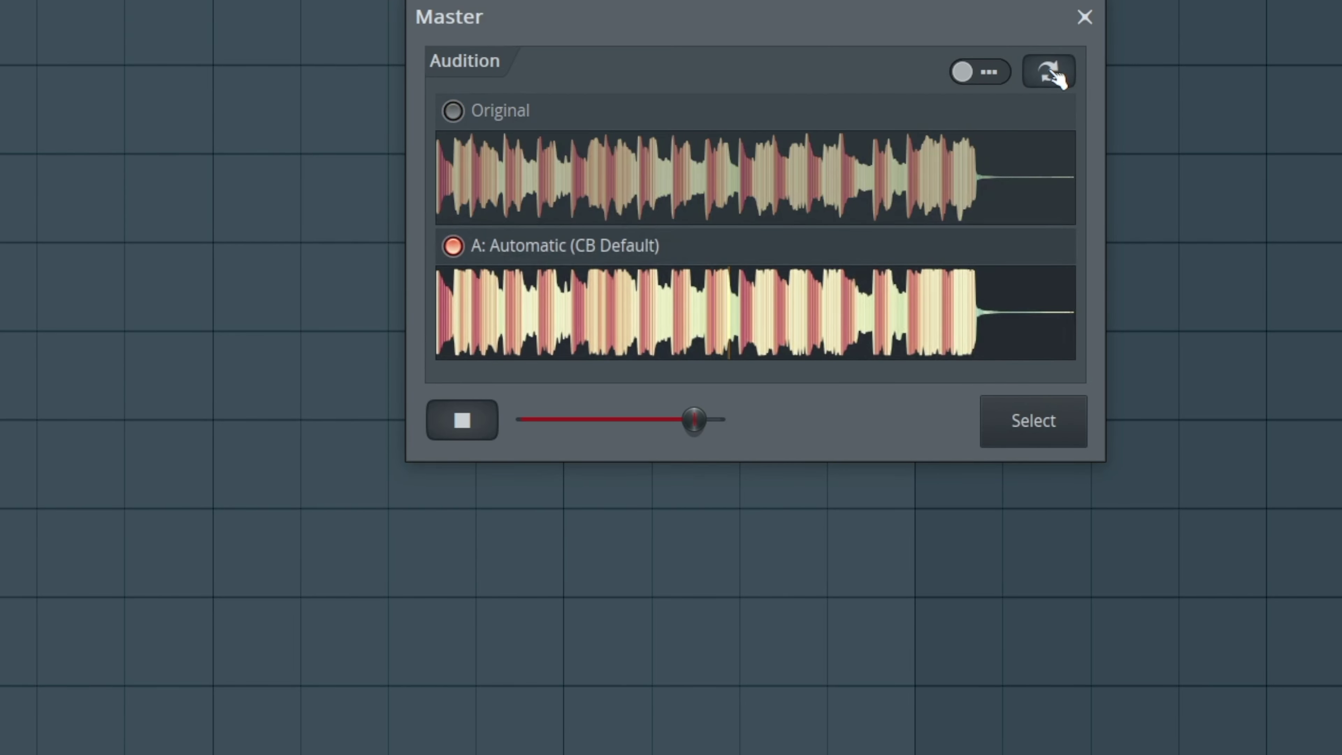
click(1054, 76)
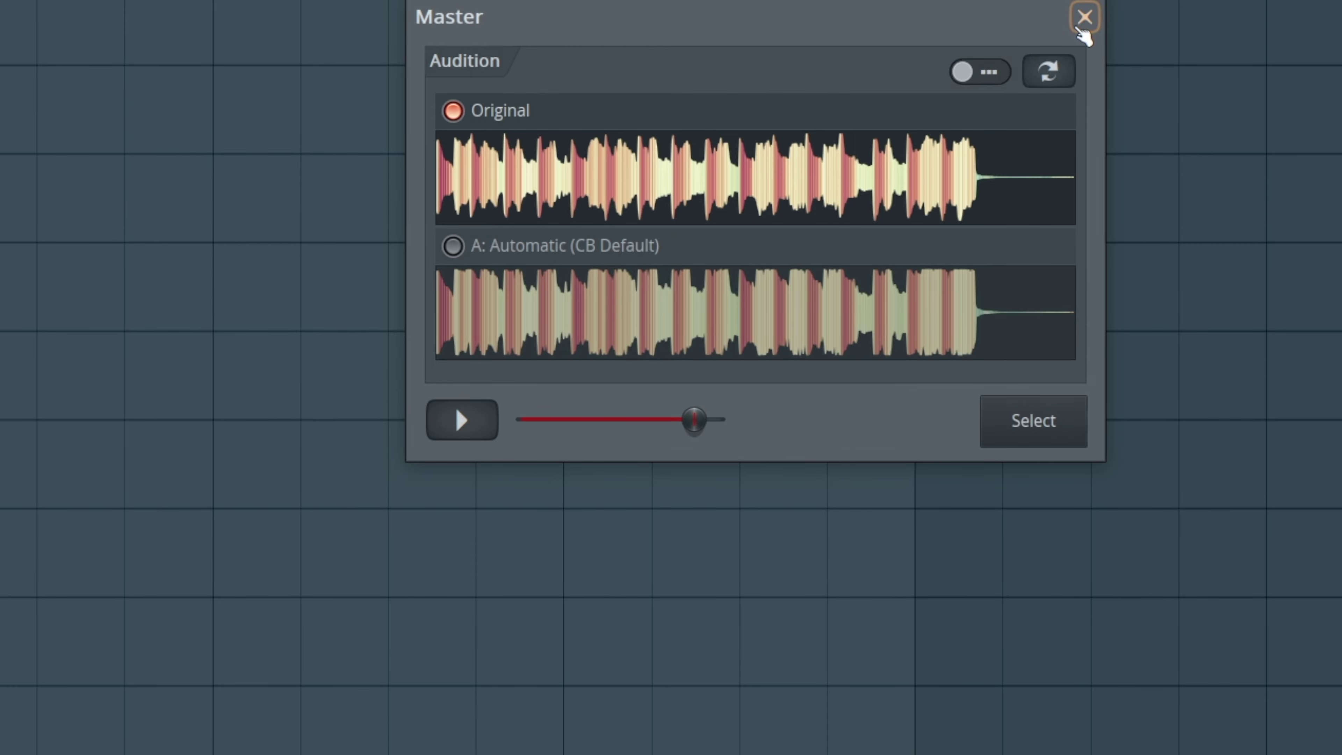
click(1084, 17)
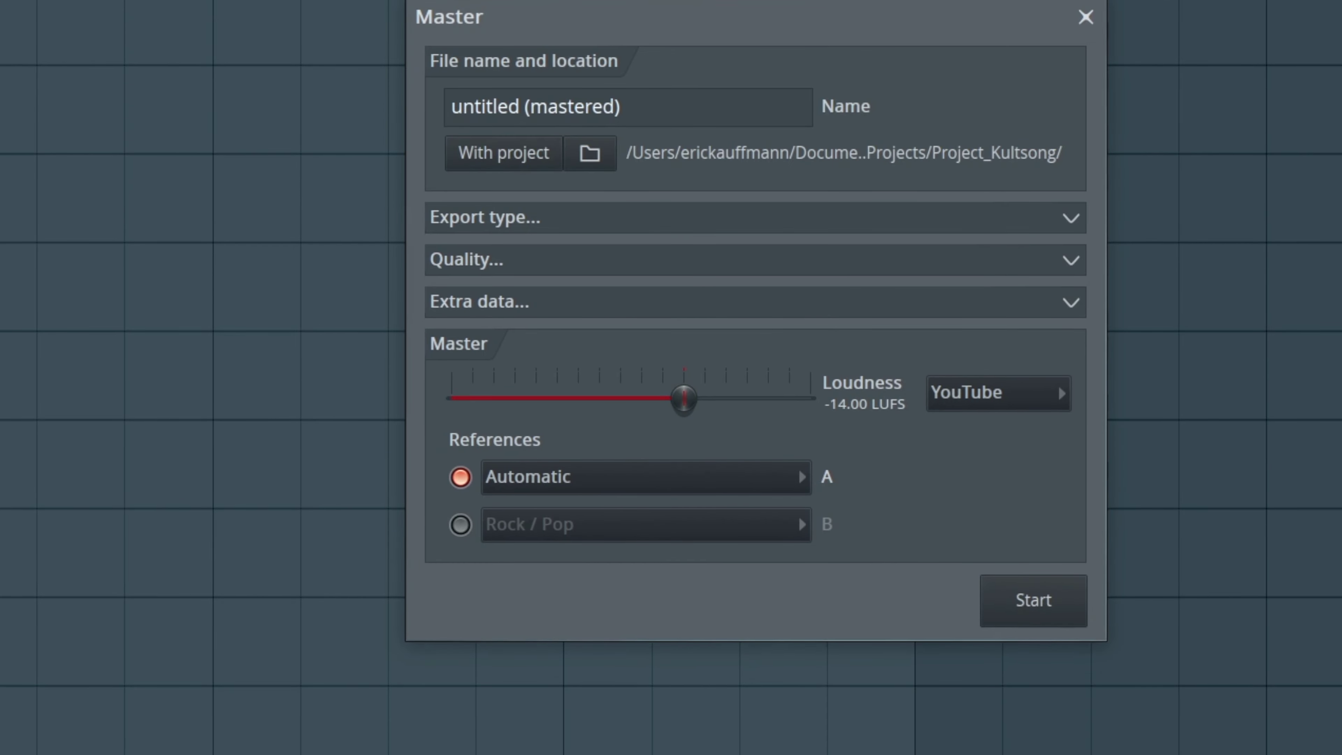
Set mastering reference A to EDM, and enable reference B with the Deep House style
click(516, 486)
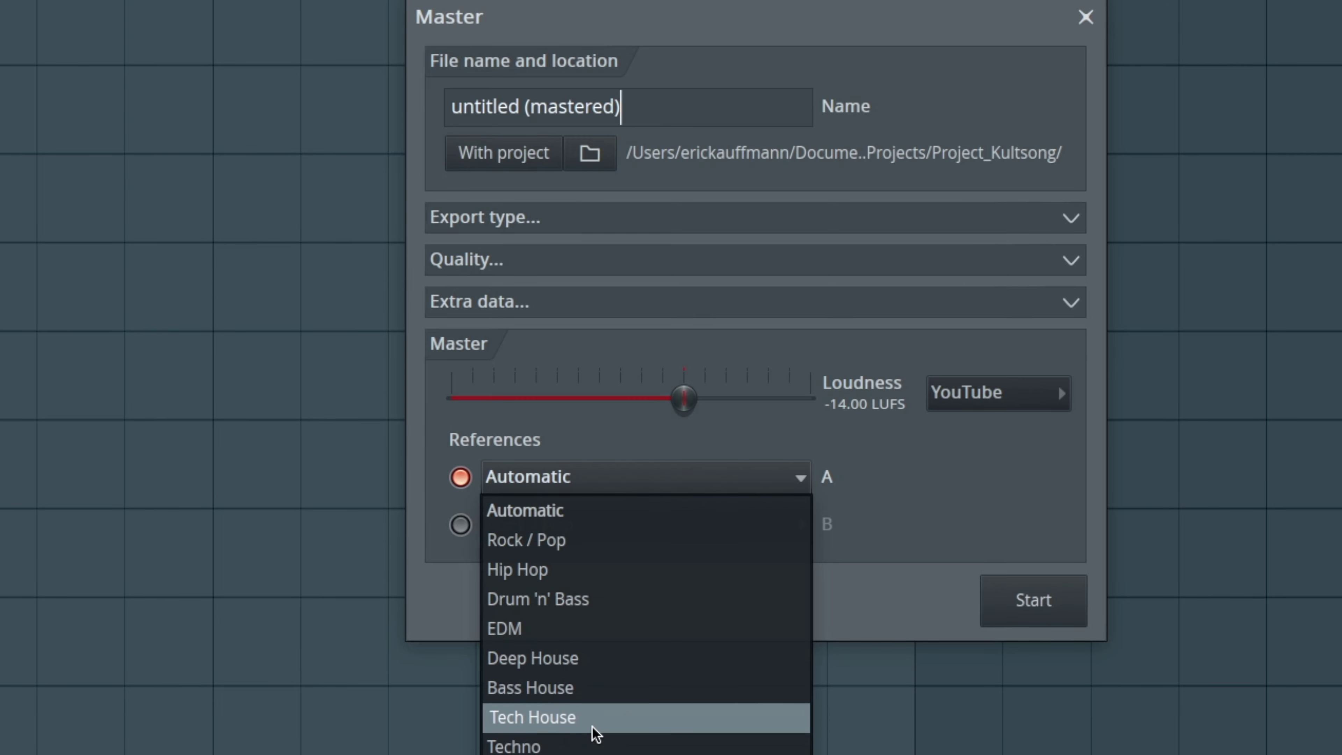
click(544, 629)
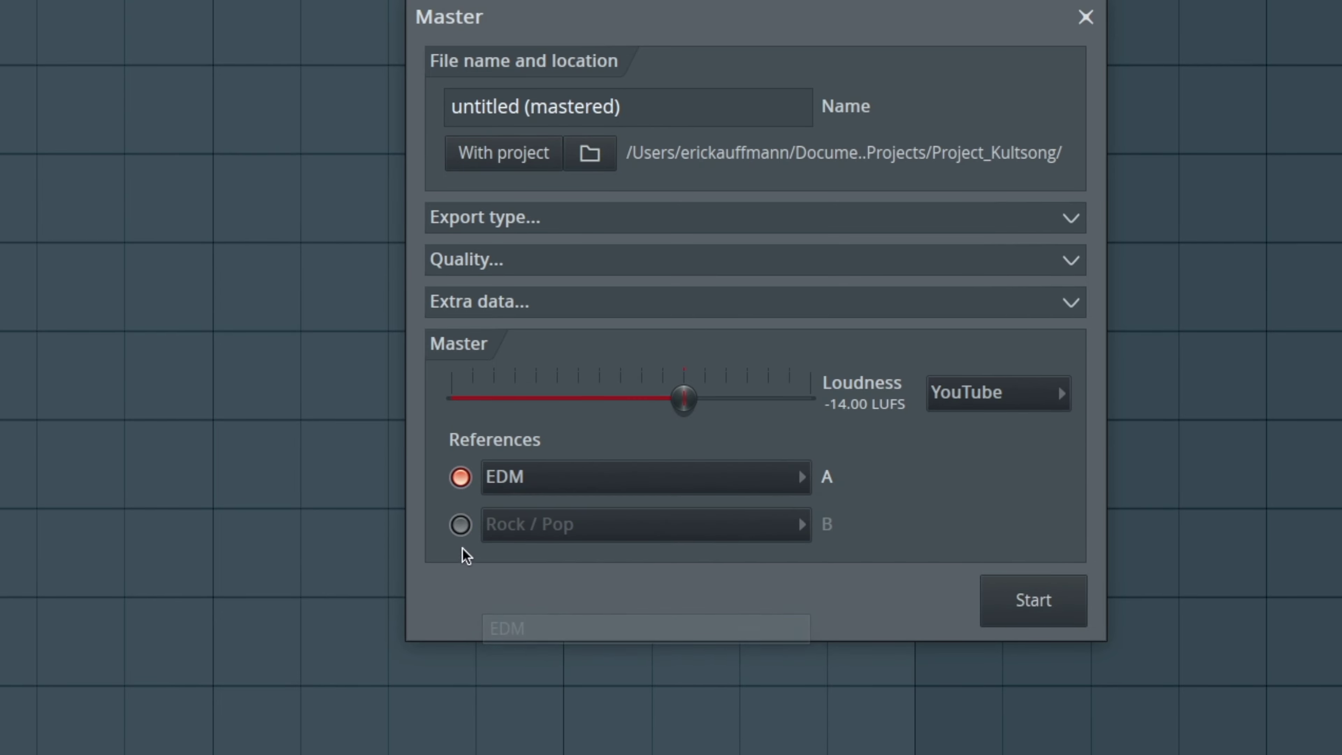
click(461, 526)
click(516, 533)
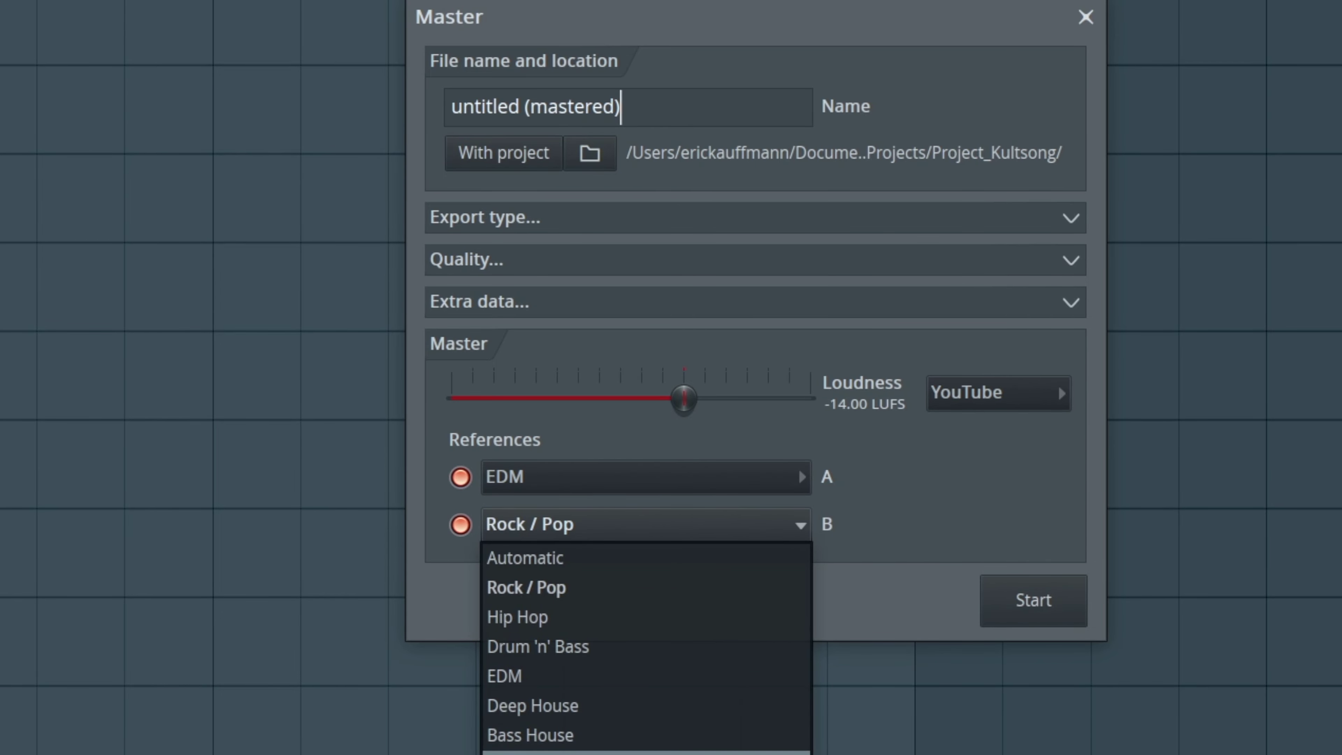
click(578, 705)
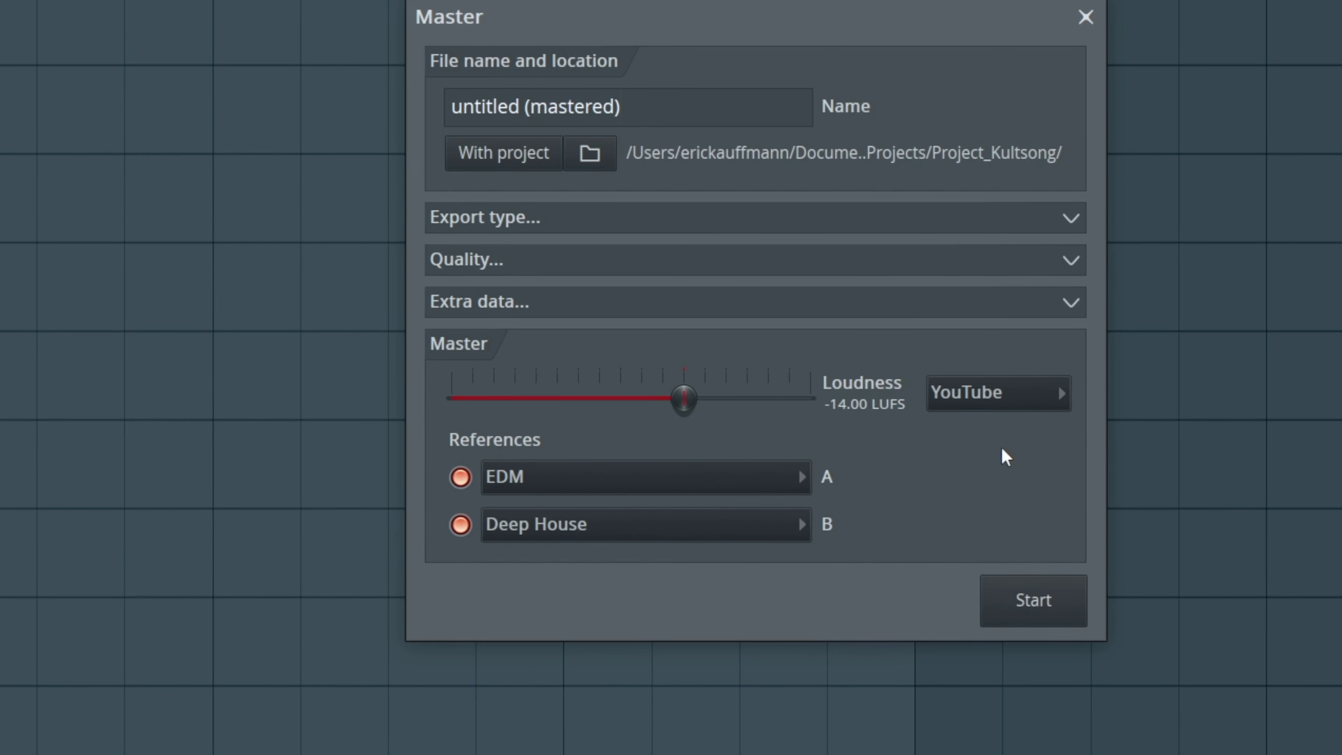
Set a custom loudness of -8.00 LUFS and 512-point sinc resampling, and start mastering with both references
drag(683, 398, 810, 400)
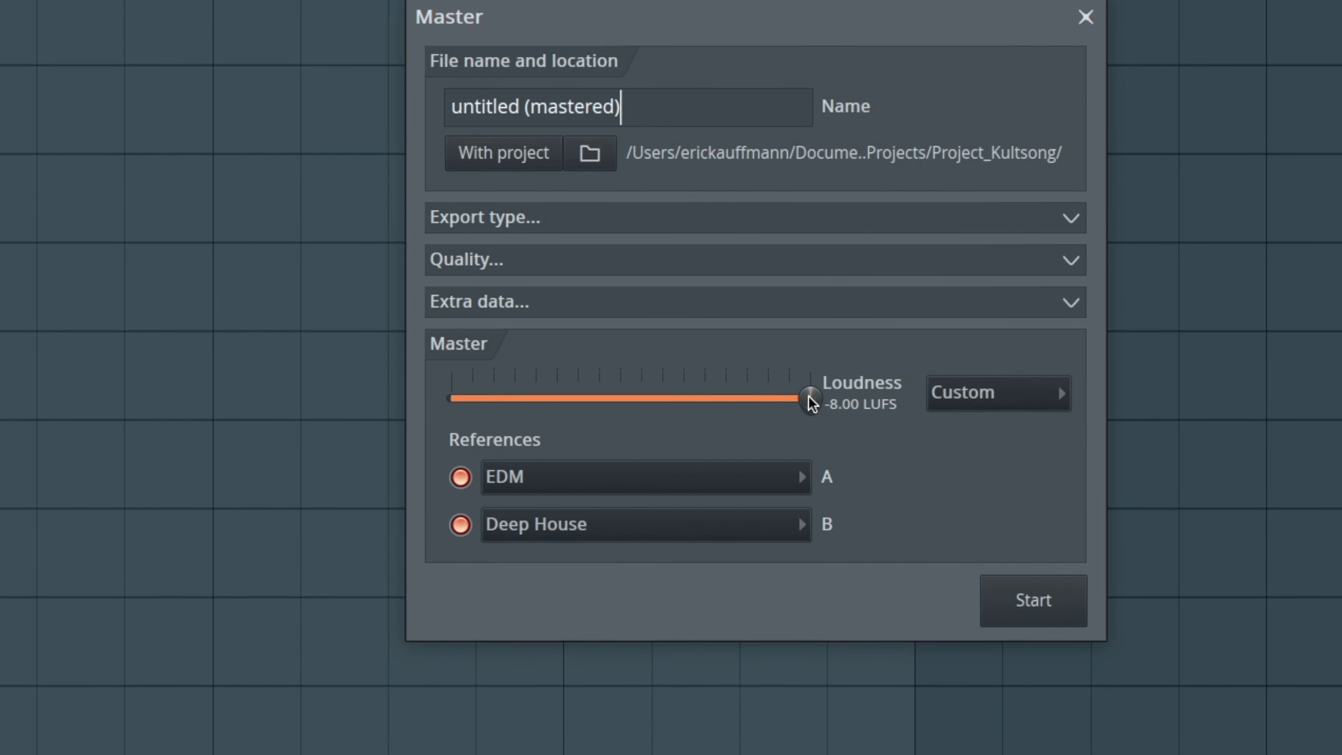
click(478, 260)
click(507, 306)
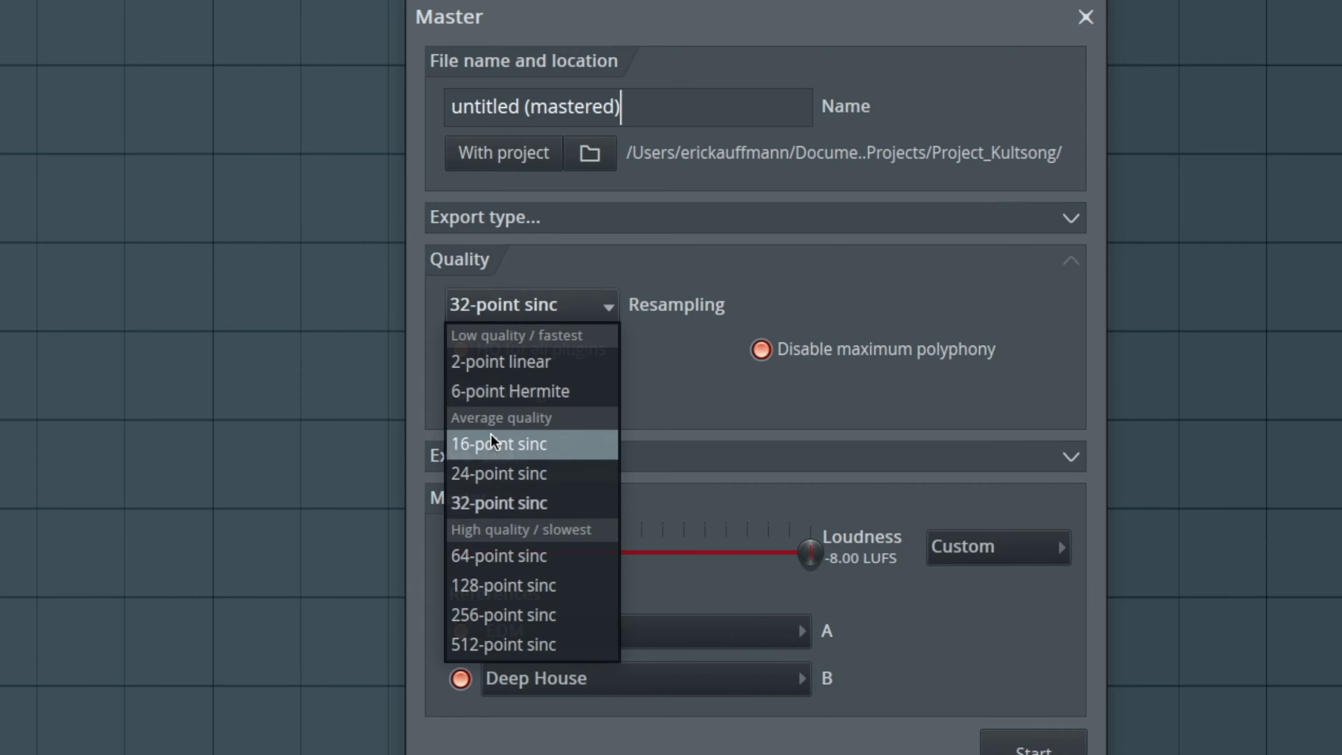
click(525, 645)
click(1035, 747)
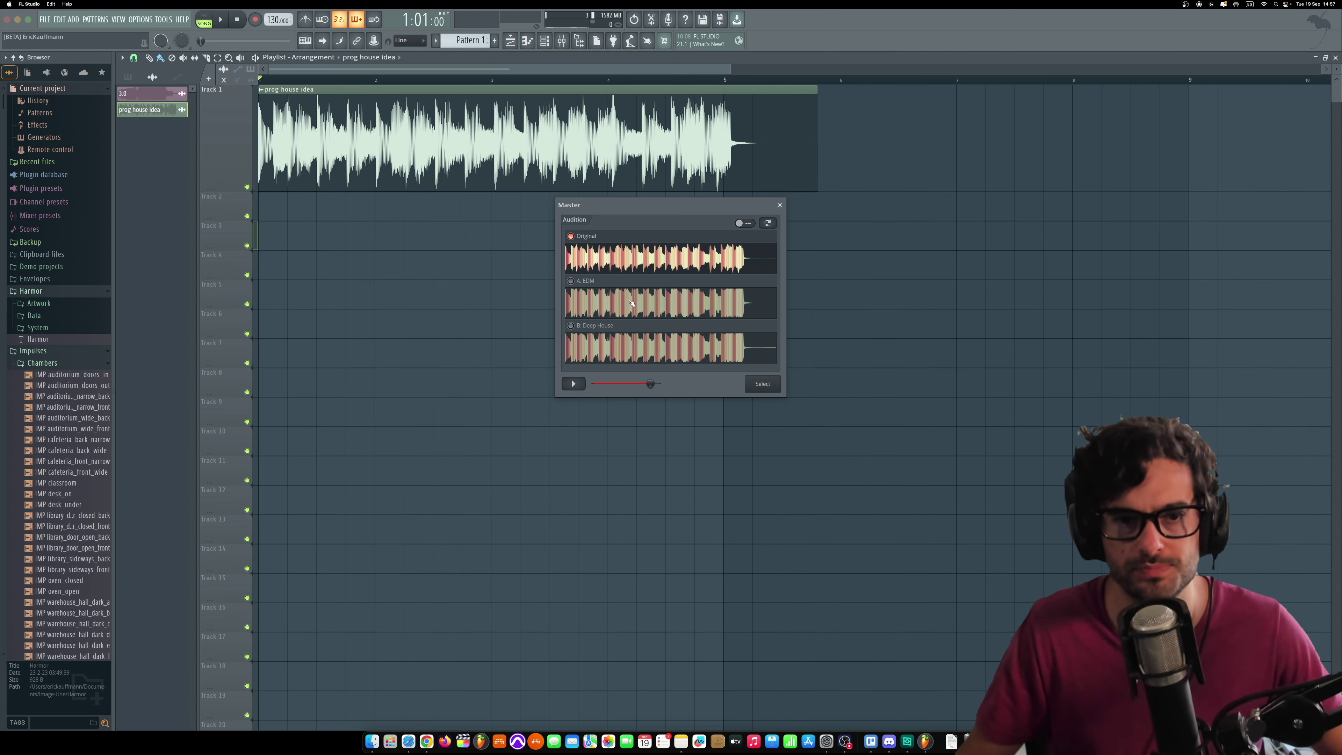
Play the audition, cycle repeatedly through the Original, A: EDM and B: Deep House versions, and stop playback on B: Deep House
key(space)
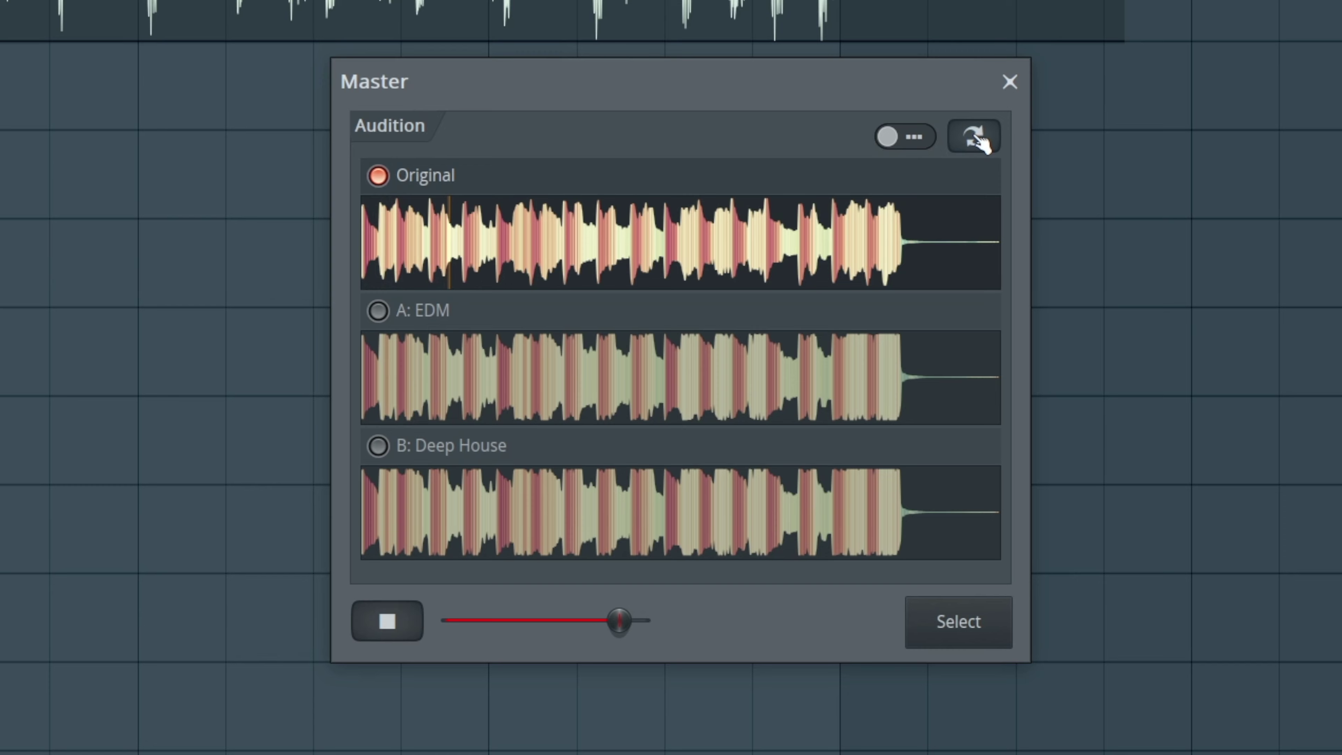
click(978, 139)
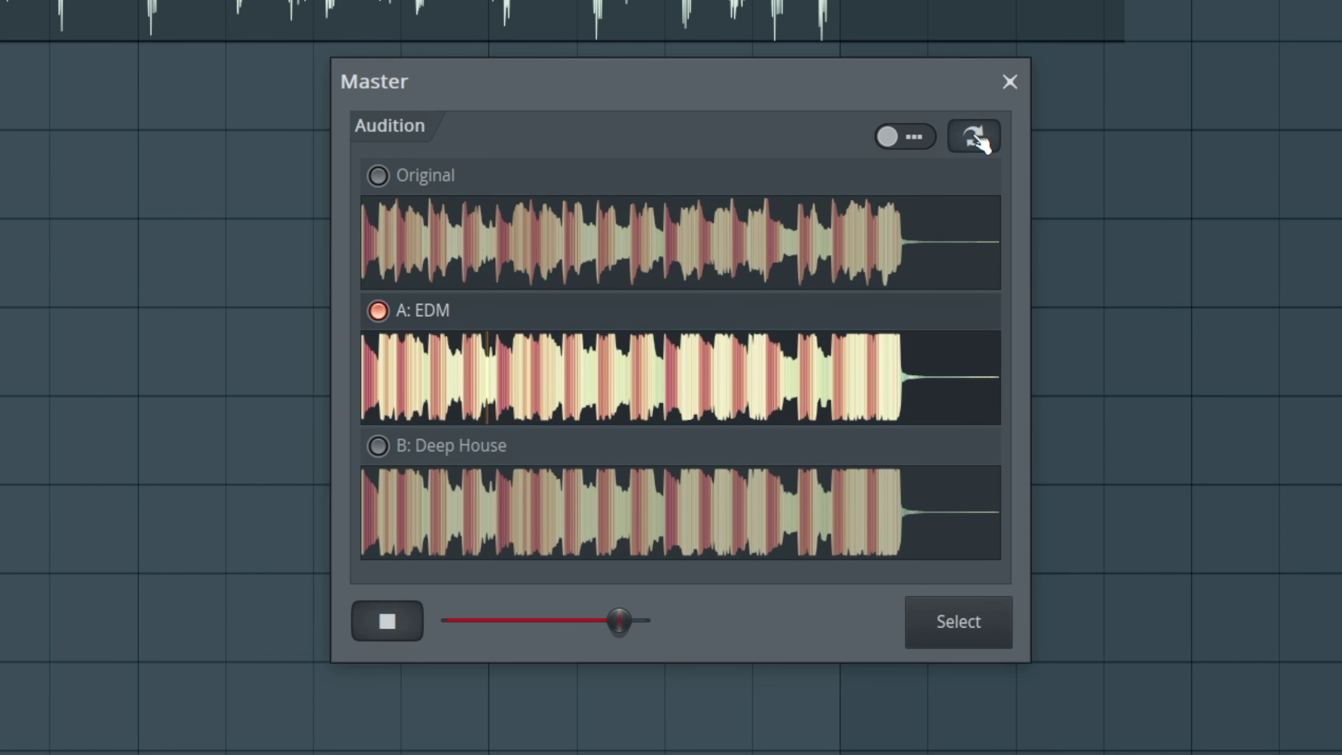
click(978, 139)
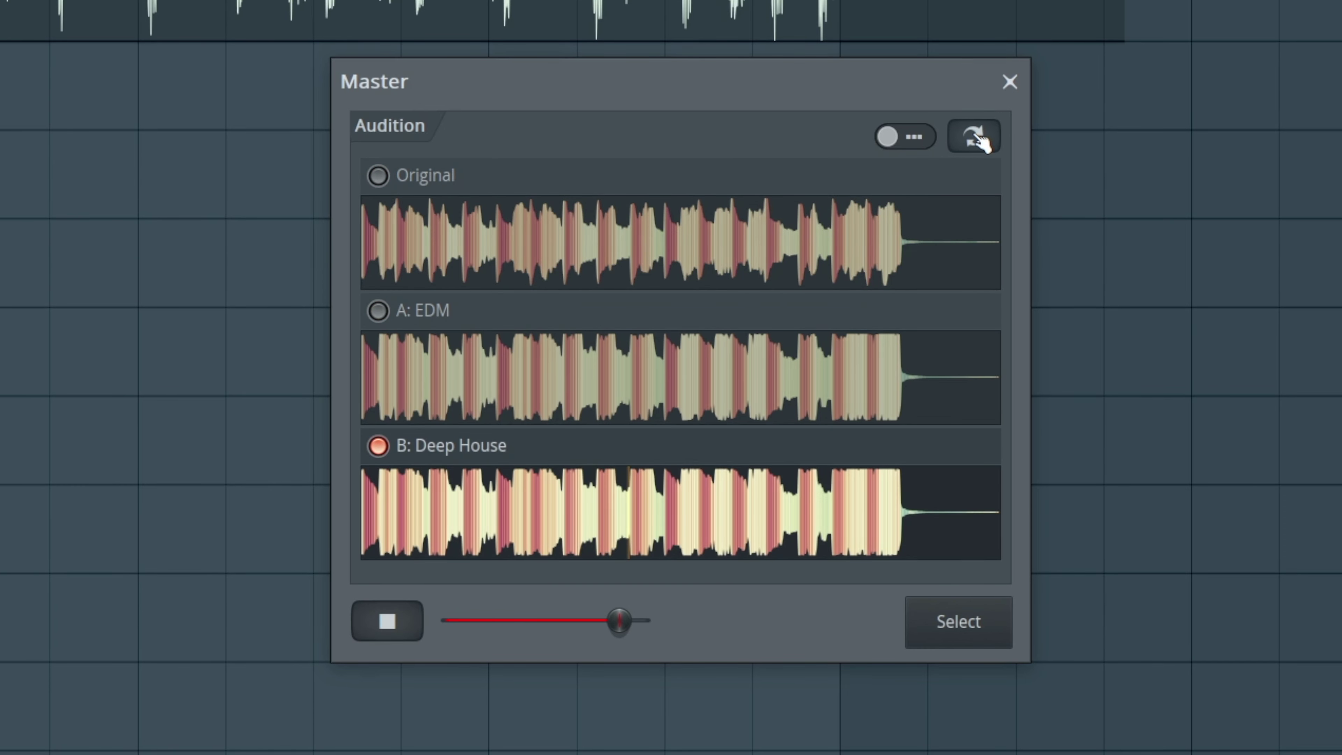
click(978, 139)
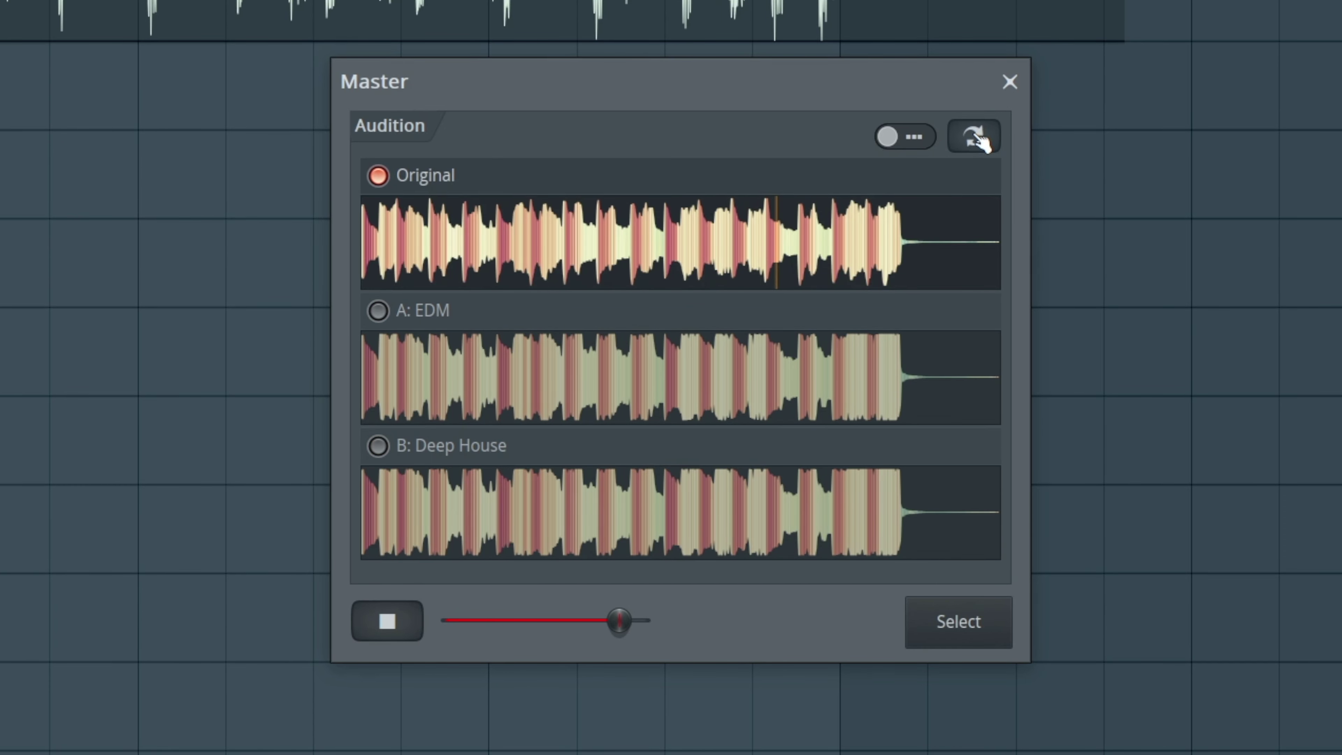
click(977, 138)
click(978, 138)
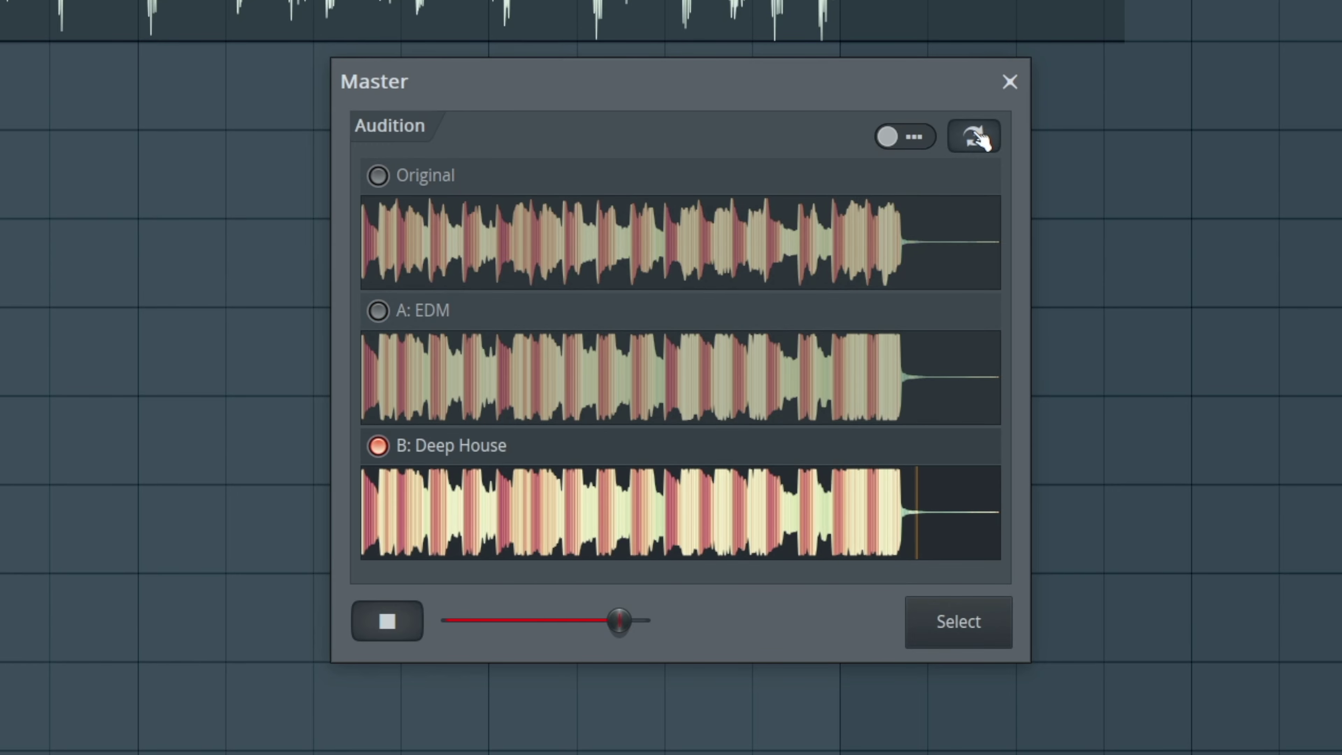
click(978, 138)
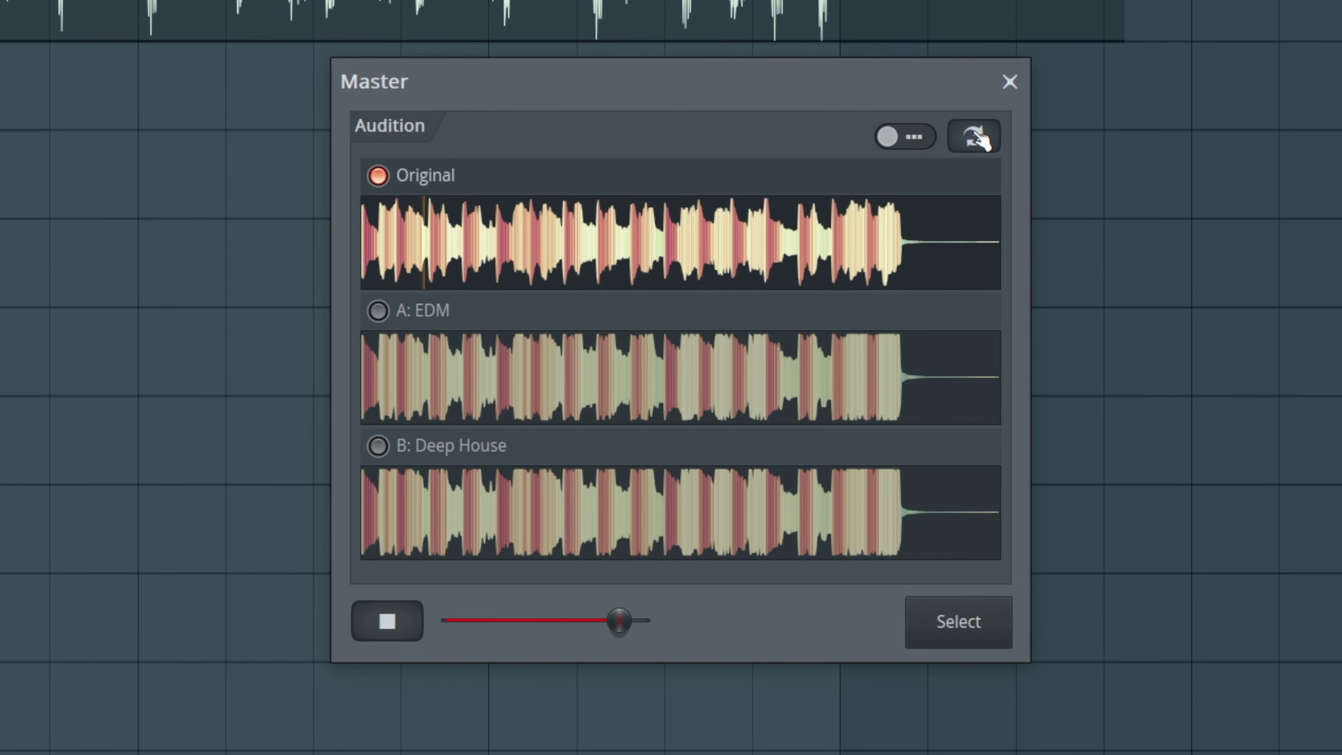
click(978, 139)
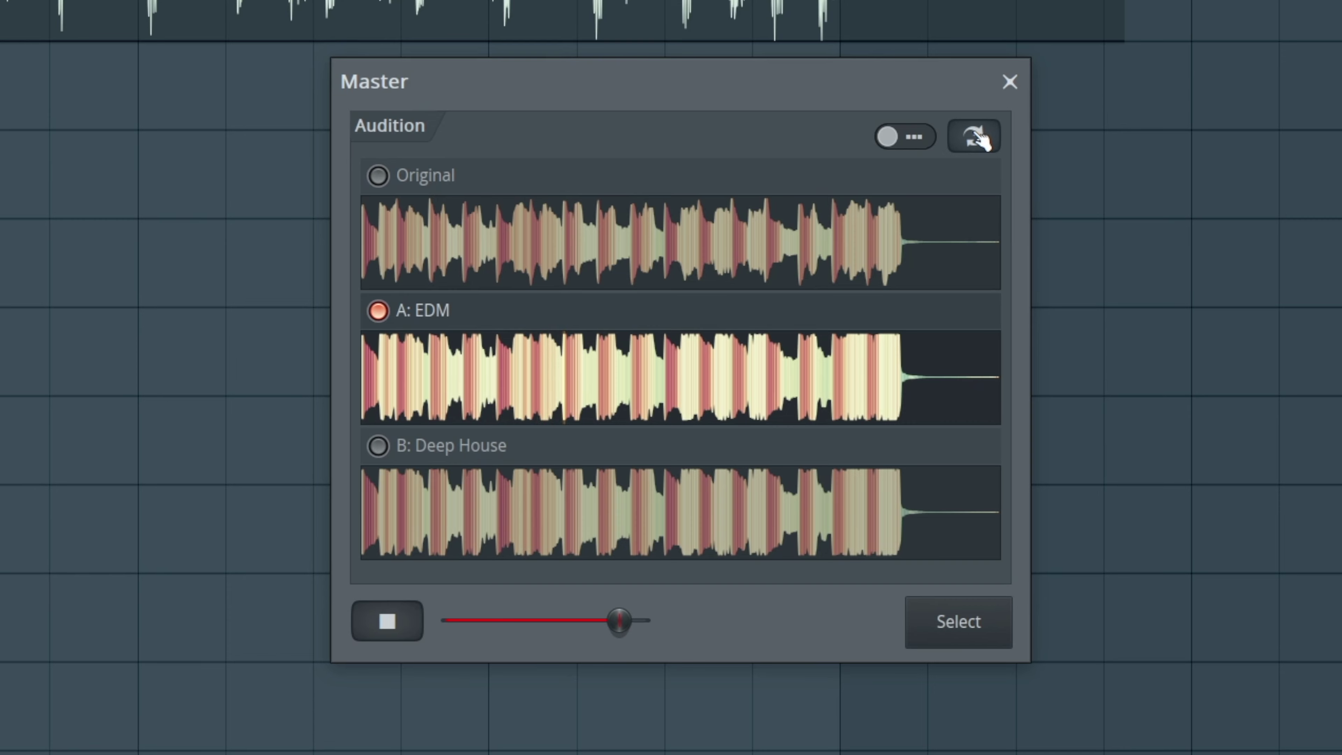
click(978, 139)
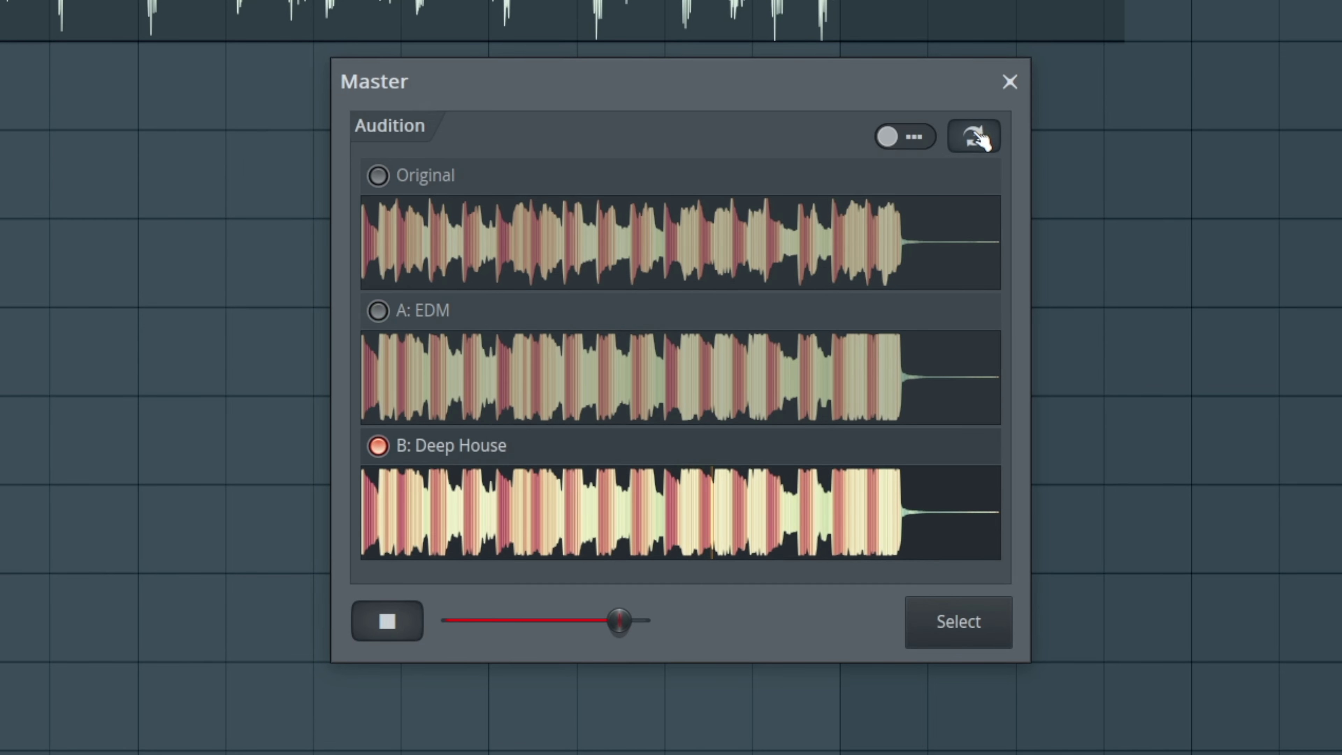
click(393, 619)
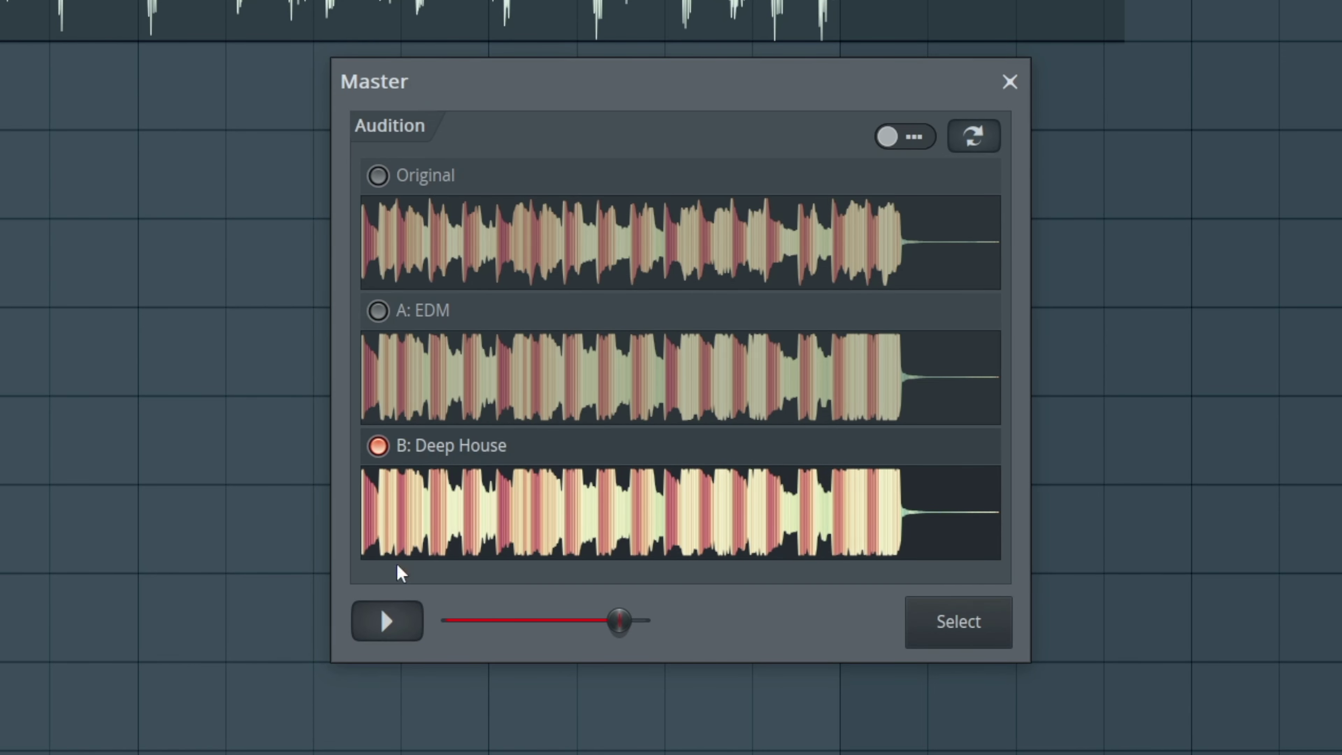